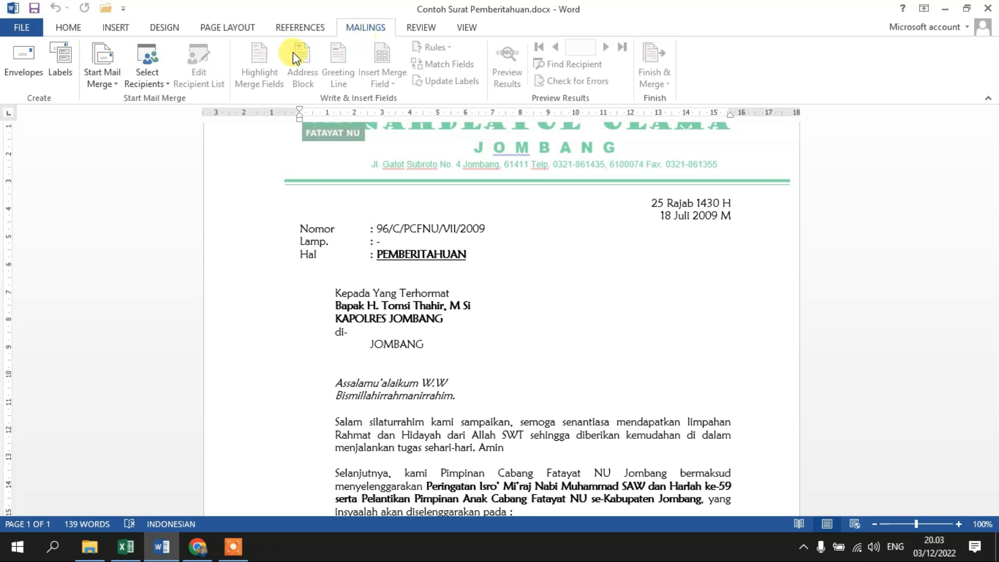
Look through the notification letter from its letterhead and reference details to the event schedule and signature area.
scroll(502, 328, down, 2)
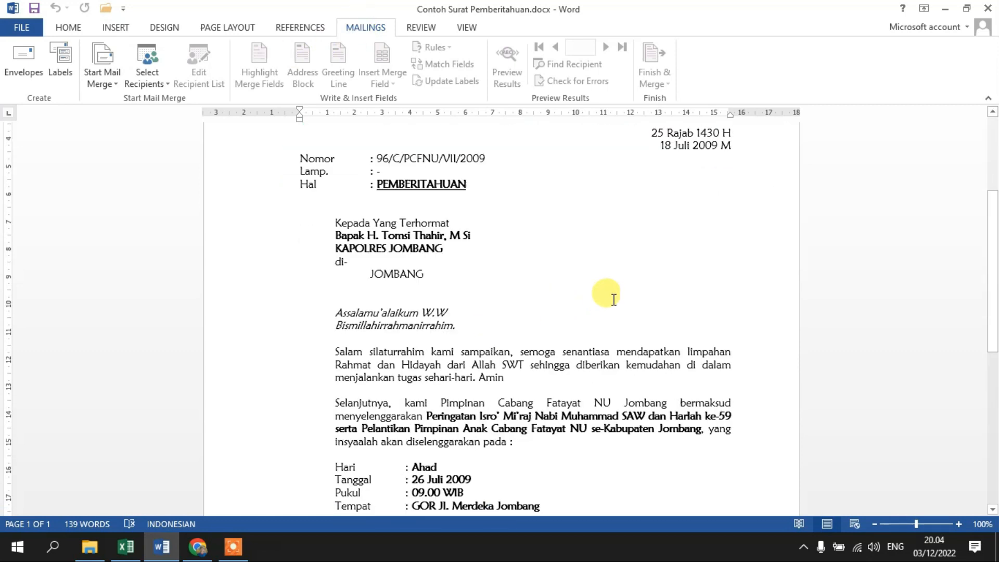
scroll(614, 291, up, 3)
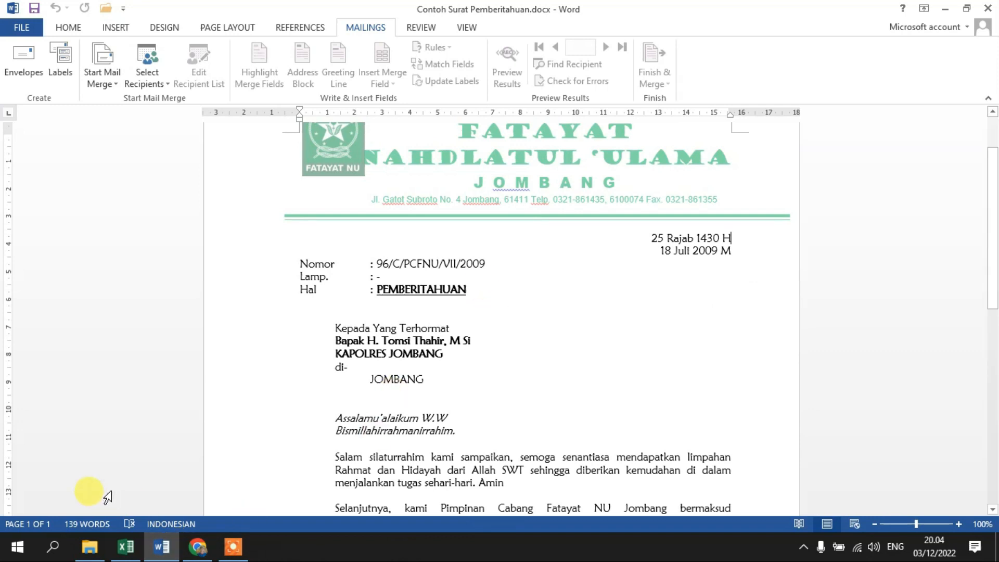
ctrl+scroll(810, 401, up, 3)
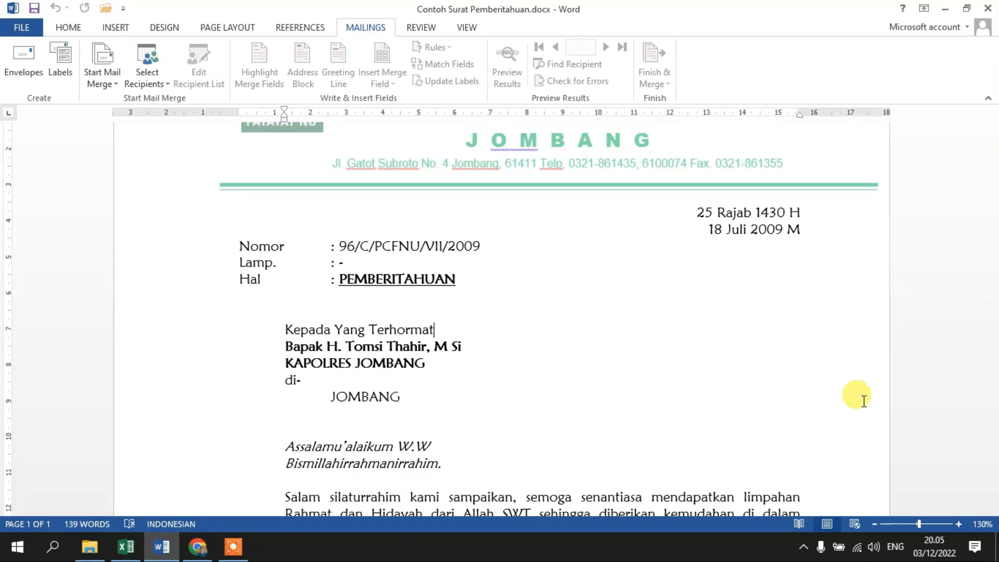
scroll(884, 395, up, 3)
scroll(665, 306, down, 6)
scroll(665, 305, down, 10)
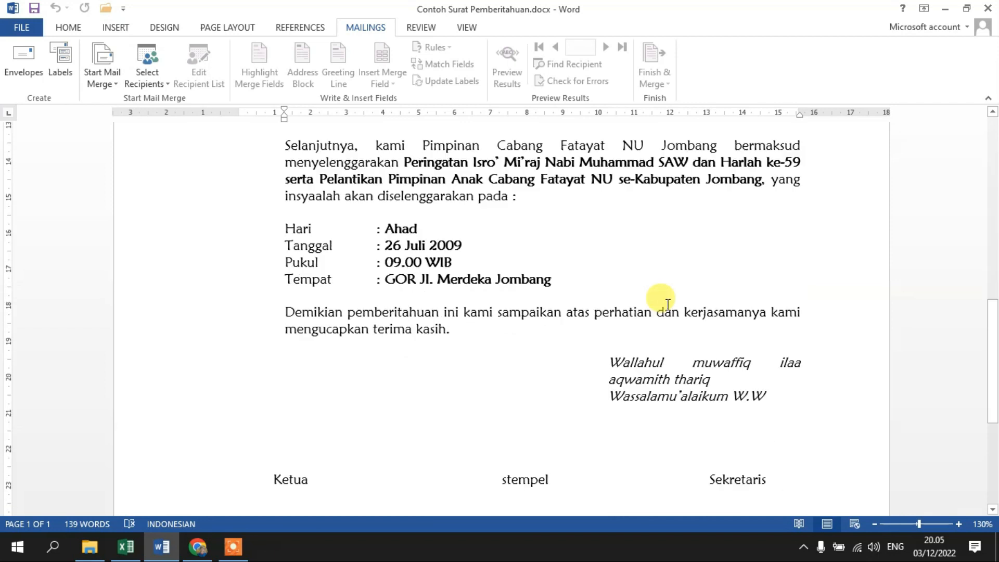
scroll(669, 305, up, 15)
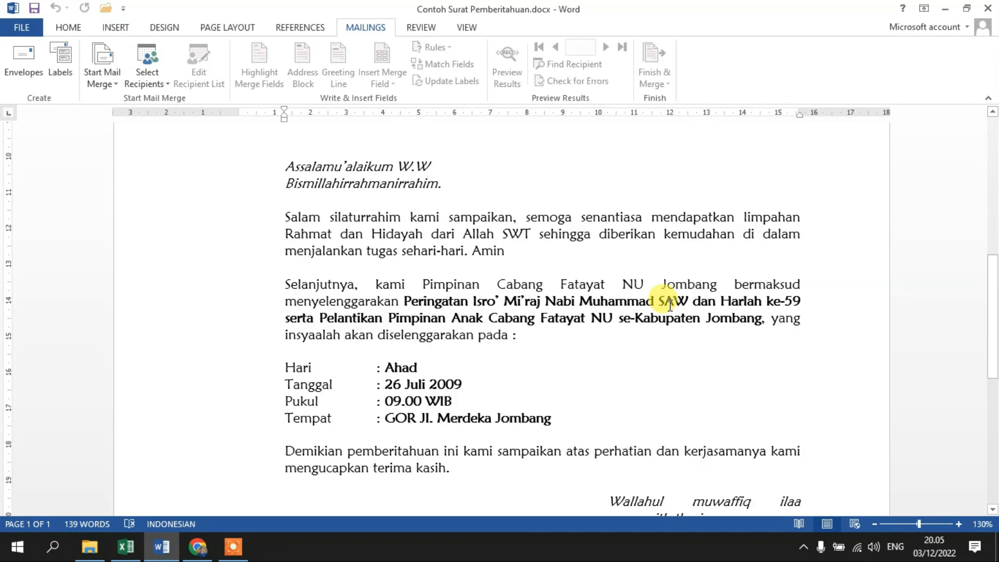
scroll(650, 328, down, 4)
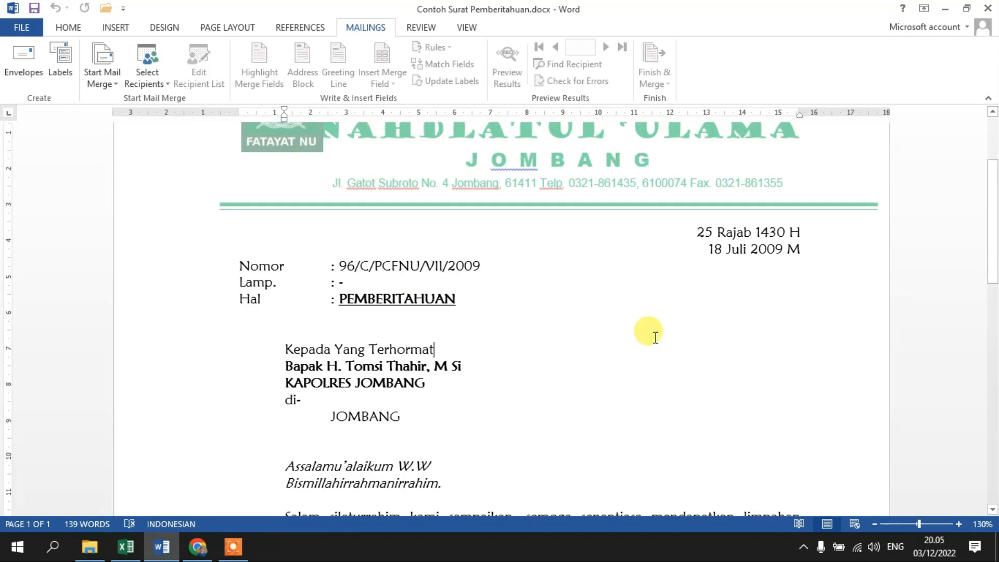
scroll(656, 338, up, 3)
scroll(659, 344, down, 2)
scroll(653, 341, down, 2)
scroll(614, 312, up, 1)
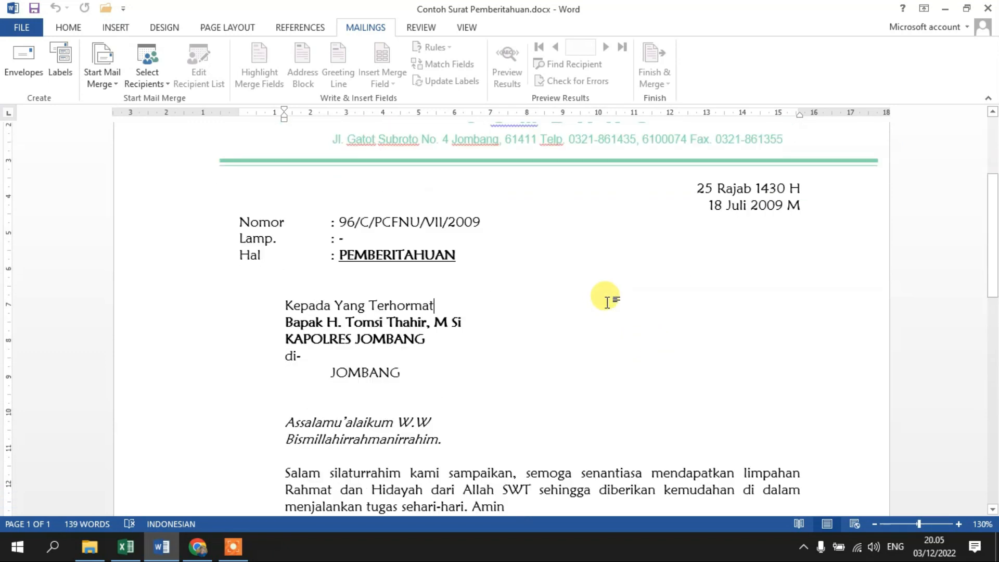
scroll(349, 380, down, 1)
Examine the recipient's name, position and city lines in the address block, then the letter's remaining body and signatures.
click(268, 281)
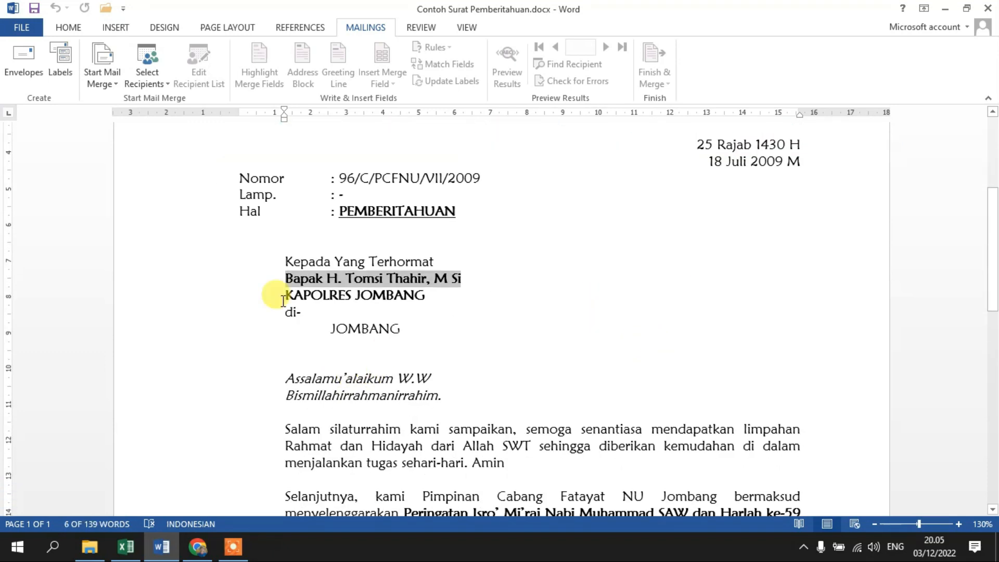
click(332, 315)
drag(289, 281, 461, 276)
key(ctrl+c)
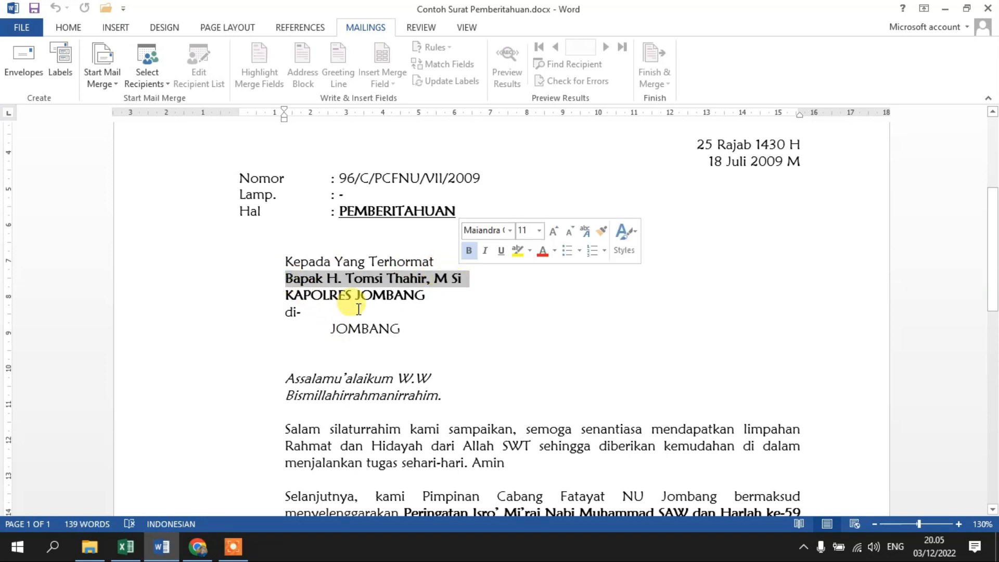
click(290, 297)
drag(281, 295, 416, 297)
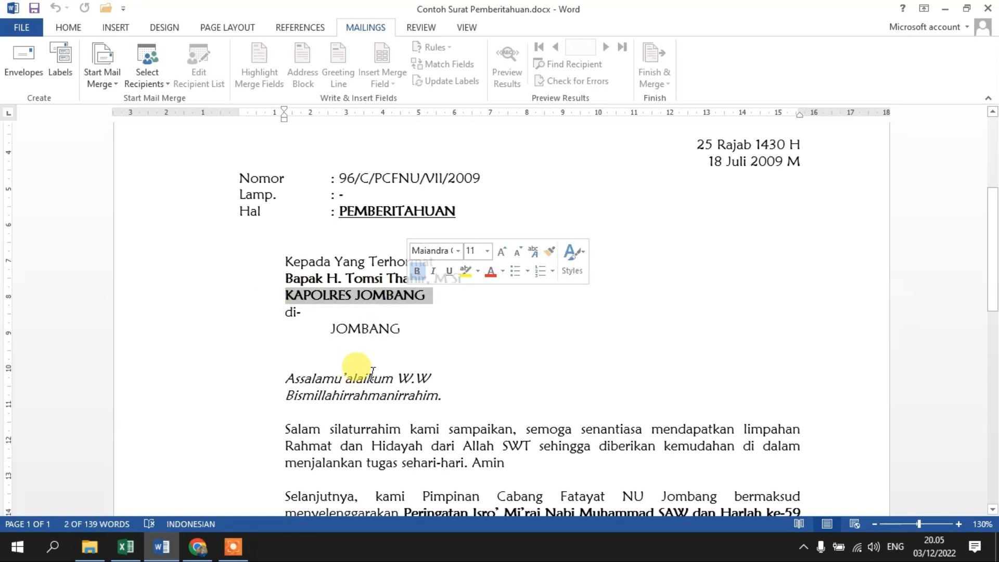
double_click(354, 331)
click(500, 353)
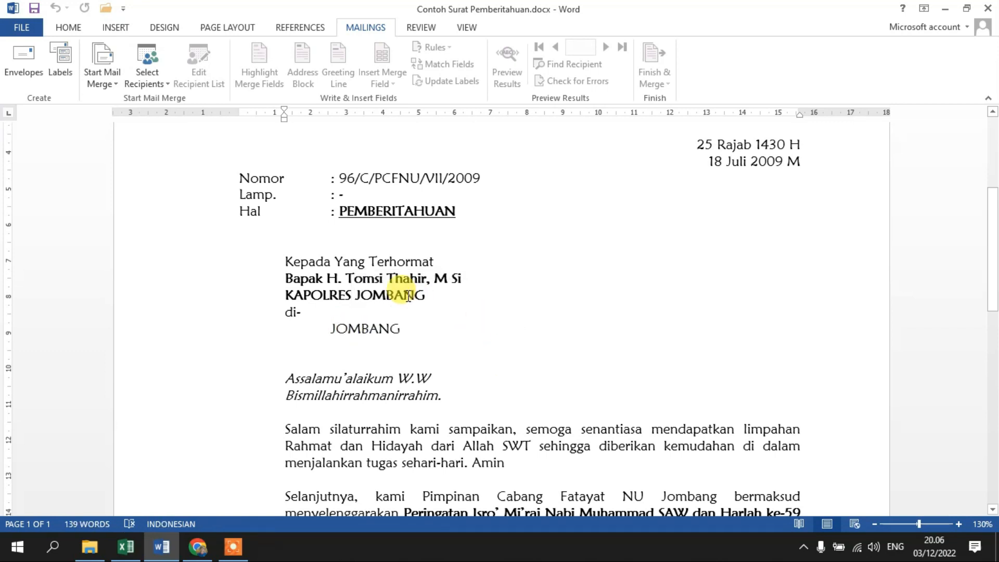
scroll(451, 268, down, 1)
scroll(469, 292, down, 5)
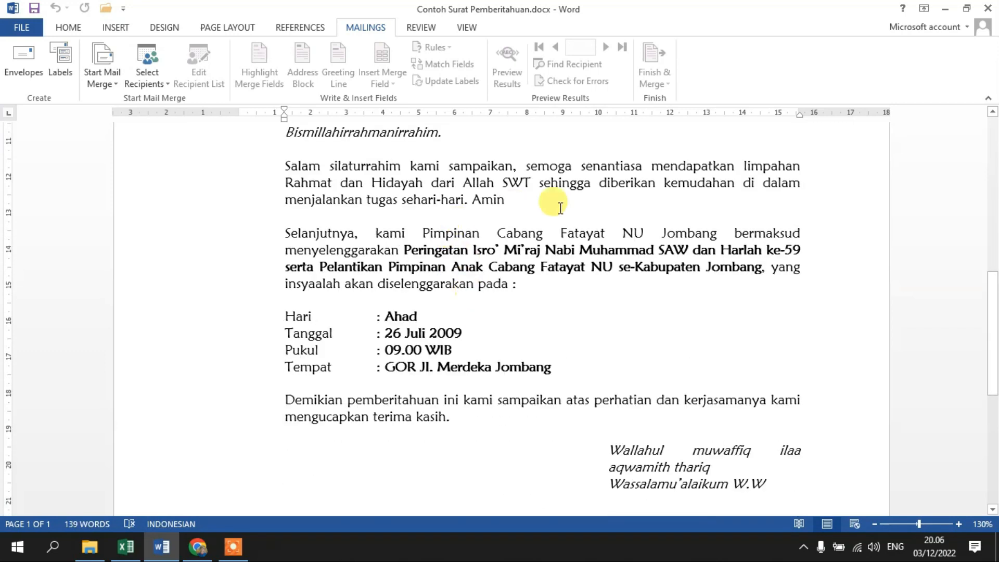
scroll(520, 188, down, 6)
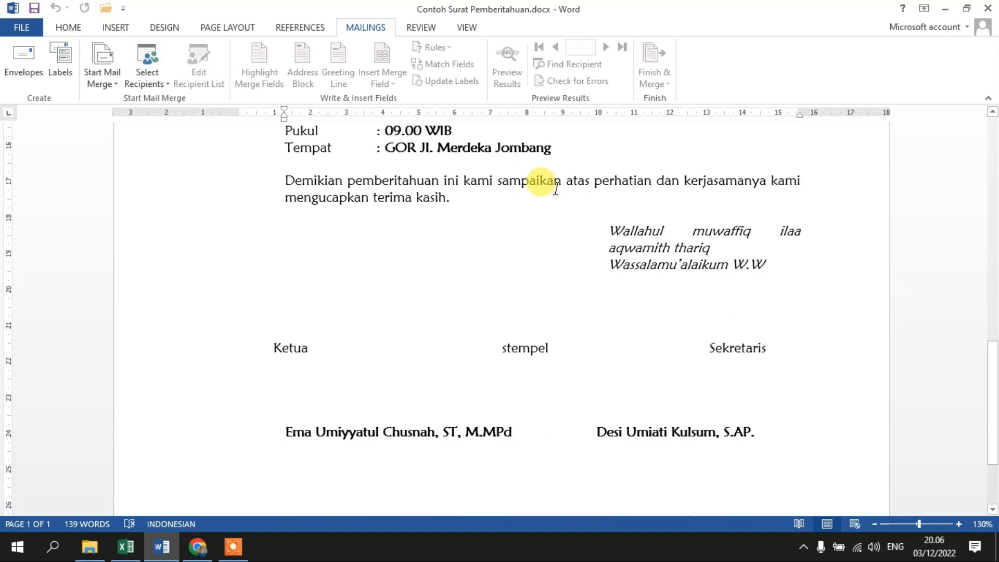
scroll(644, 243, down, 2)
scroll(541, 238, up, 15)
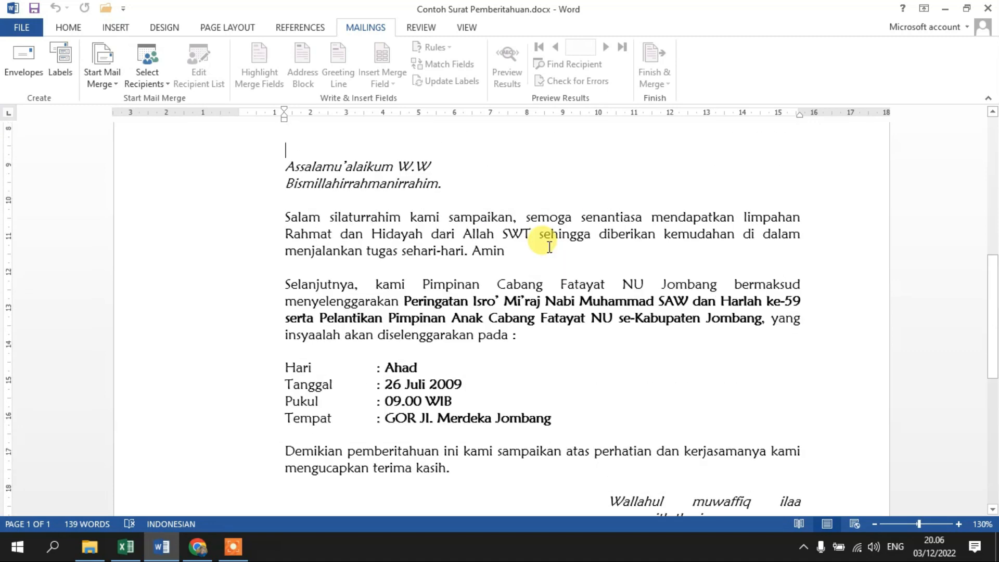
scroll(413, 259, down, 5)
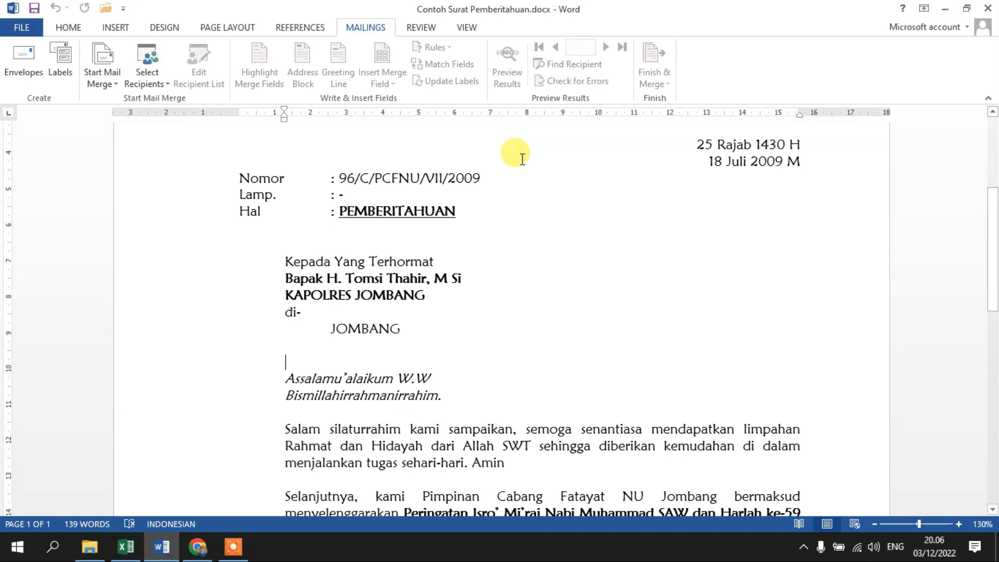
Switch to Excel, create a blank workbook and enter the headers No, Tujuan, Jabatan and Alamat in A1:D1.
click(126, 554)
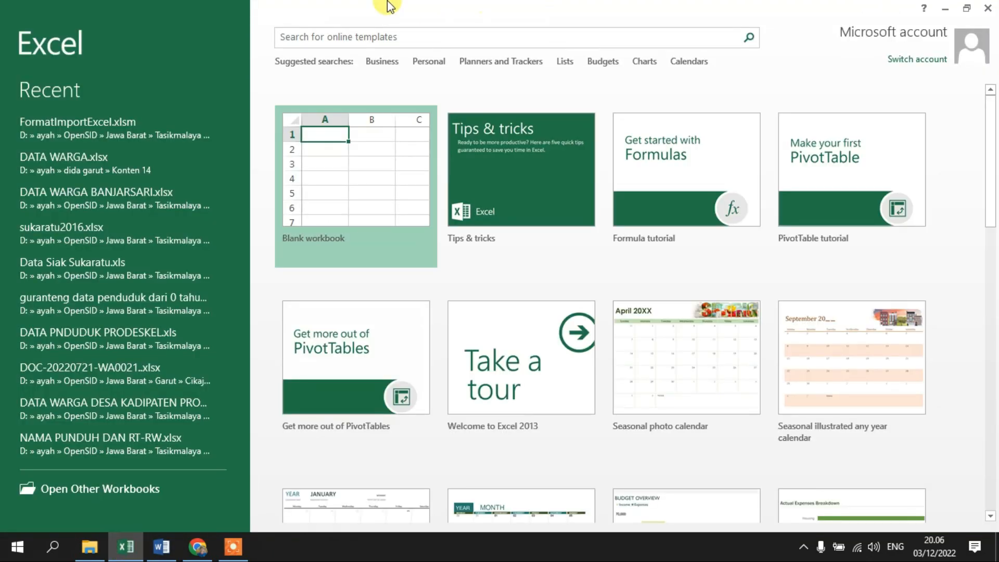
click(383, 141)
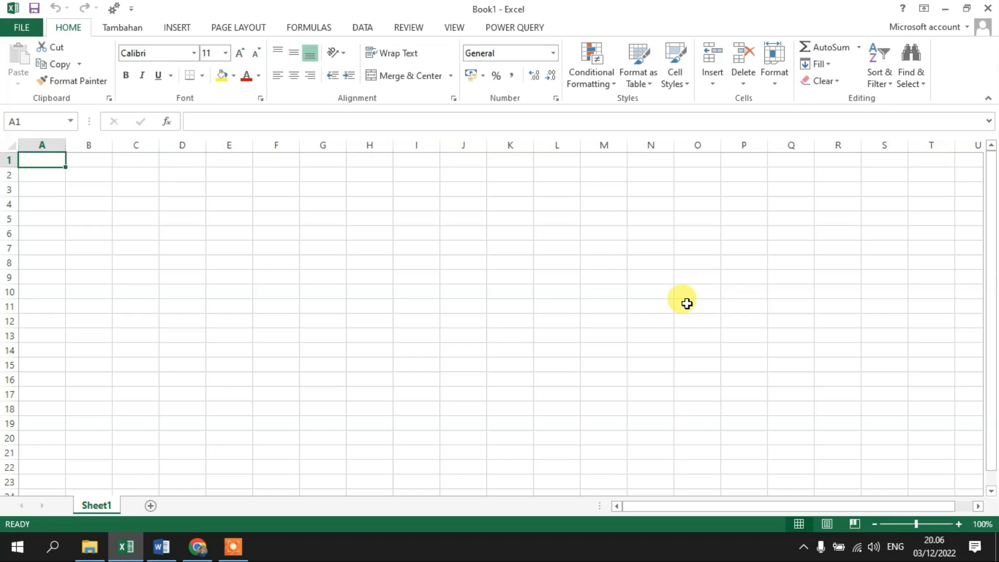
text(No)
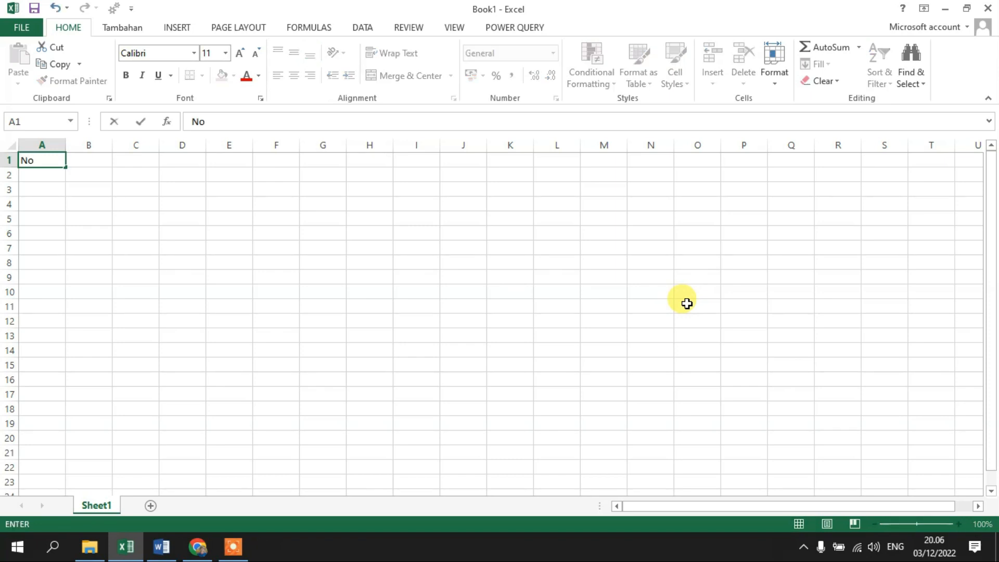
key(Tab)
text(Tujuan)
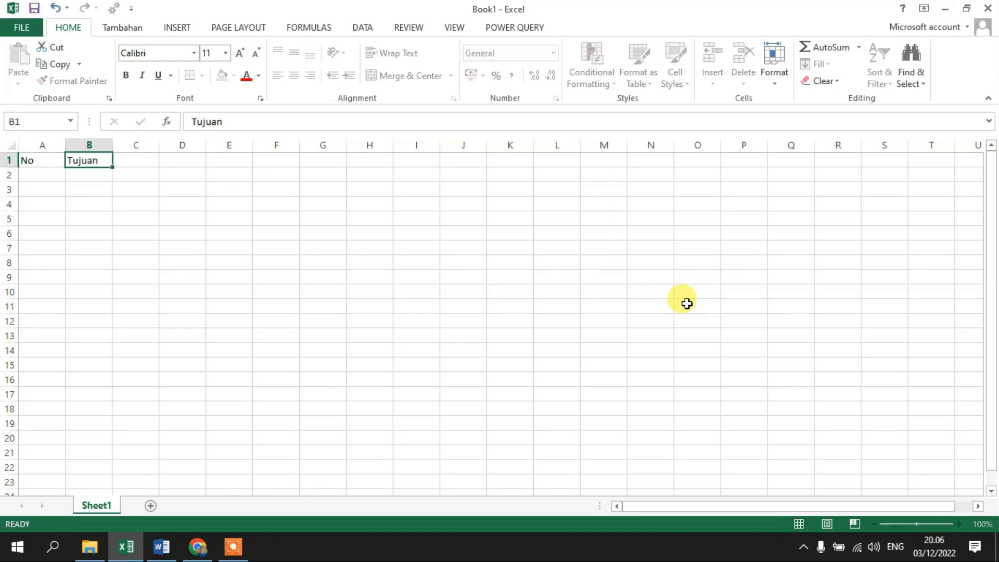
key(Tab)
text(Jabatan)
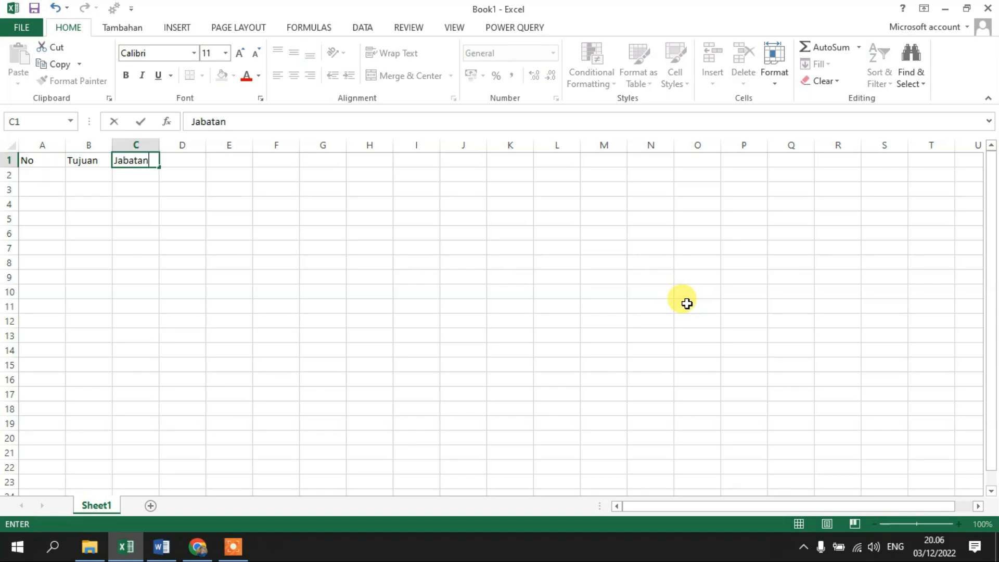
key(Tab)
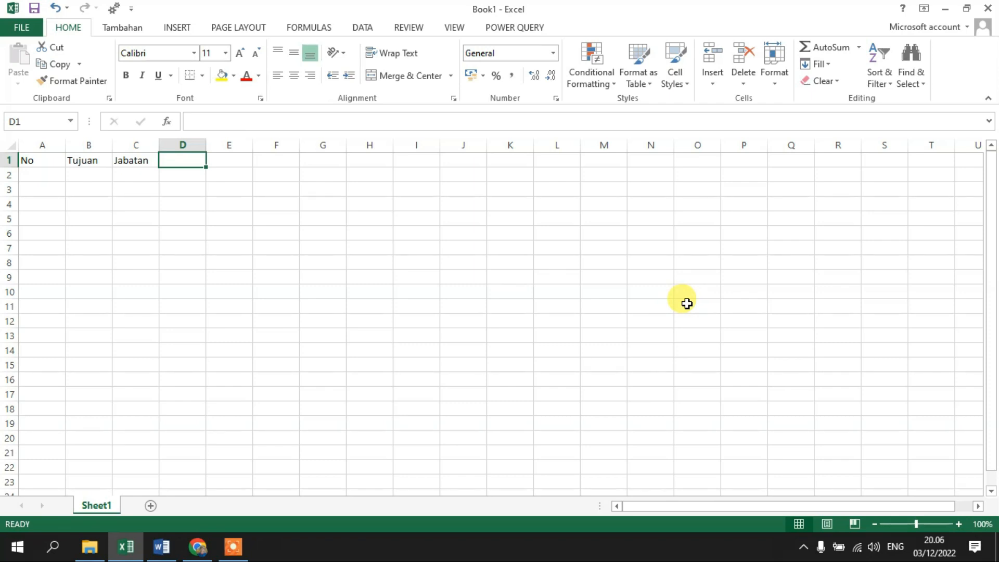
text(Alama)
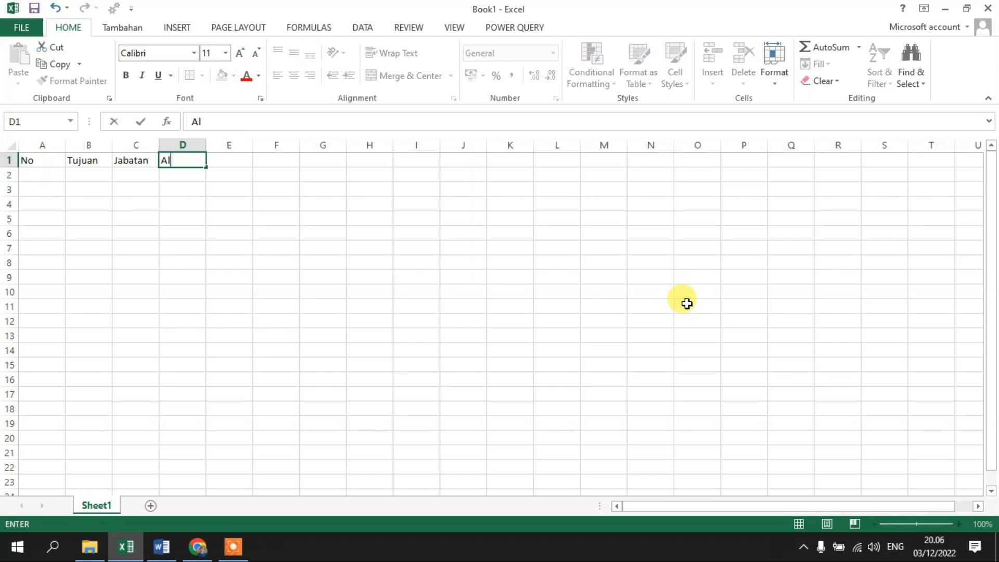
text(t)
key(Return)
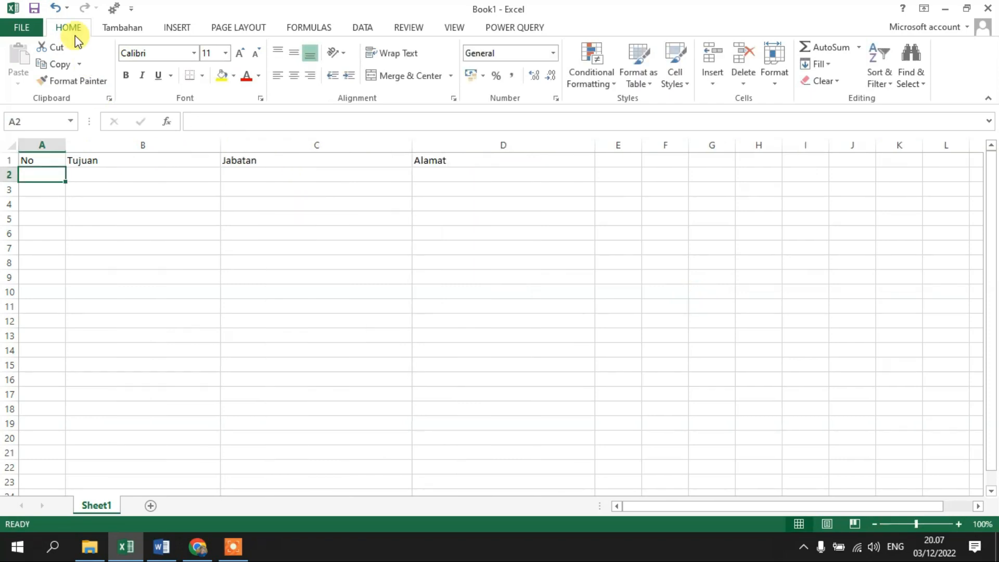
Save the workbook as DataSurat.xlsx in the Konten 16 Undangan folder on the computer.
click(35, 8)
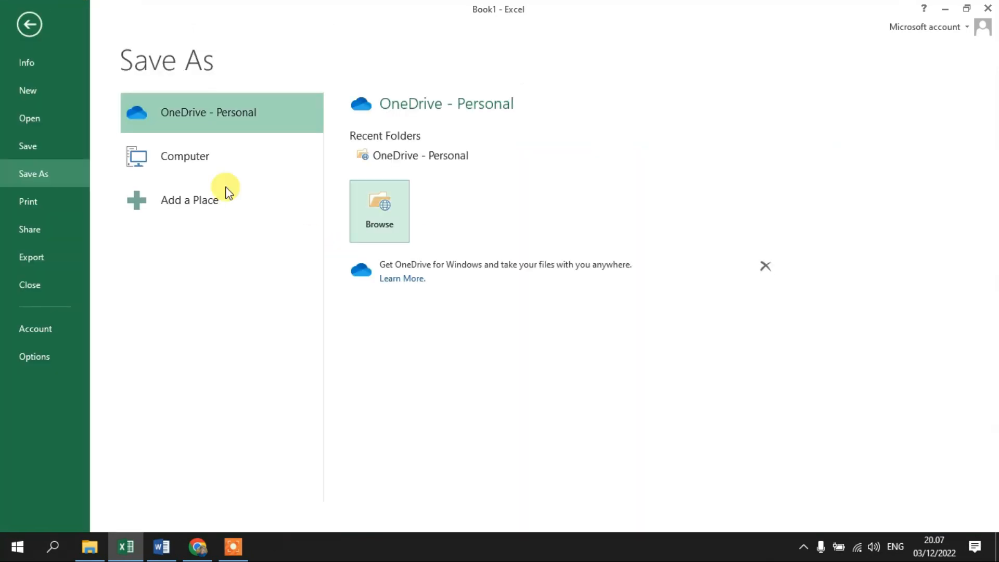
click(163, 165)
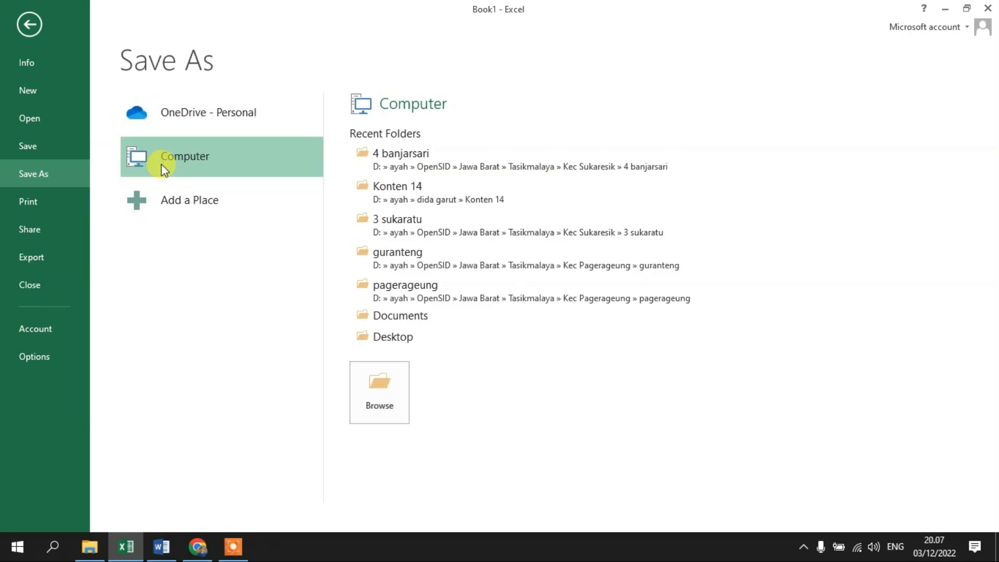
click(379, 392)
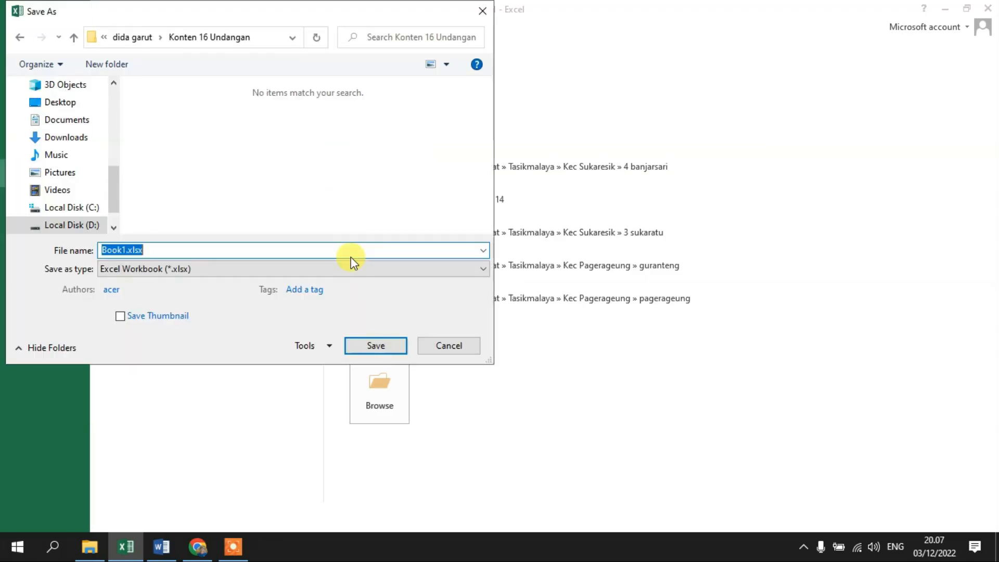
text(Data Sura)
key(BackSpace)
key(BackSpace)
key(BackSpace)
key(BackSpace)
text(Surat)
key(Return)
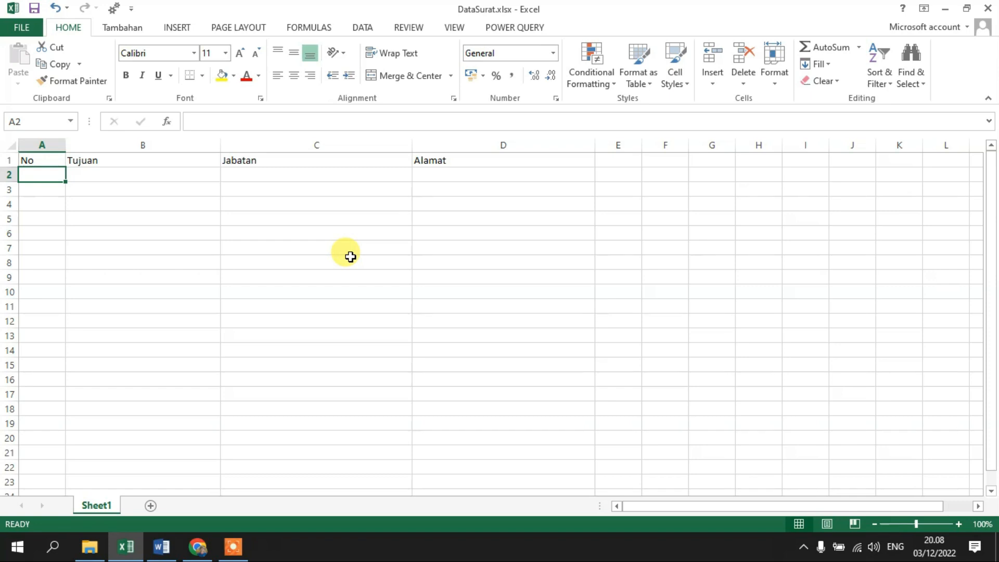
Fill row 2 with number 1, the recipient's name from the letter, the position KAPOLRES JOMBANG and the address JOMBANG.
text(1)
click(136, 175)
double_click(142, 175)
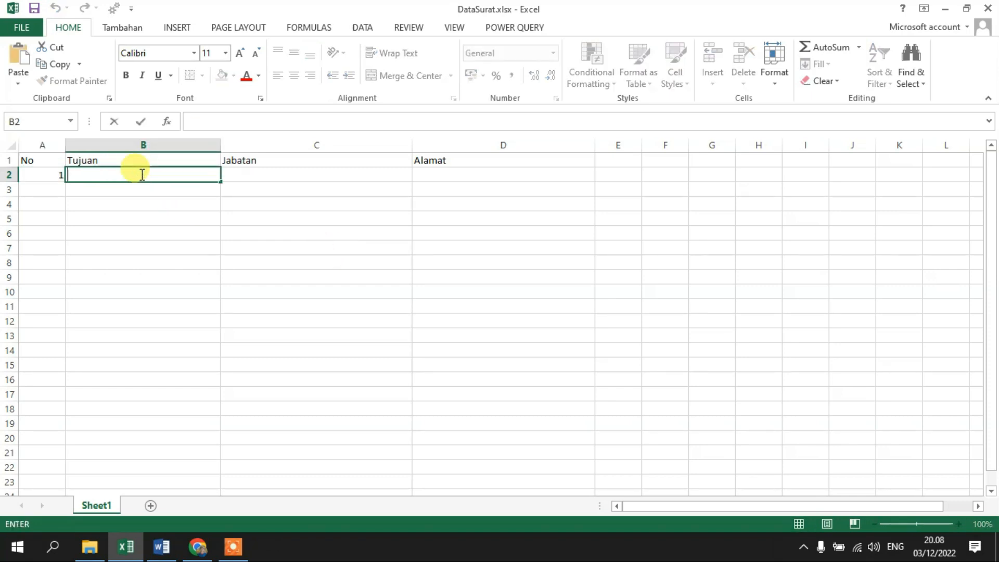
key(ctrl+v)
click(167, 245)
click(268, 172)
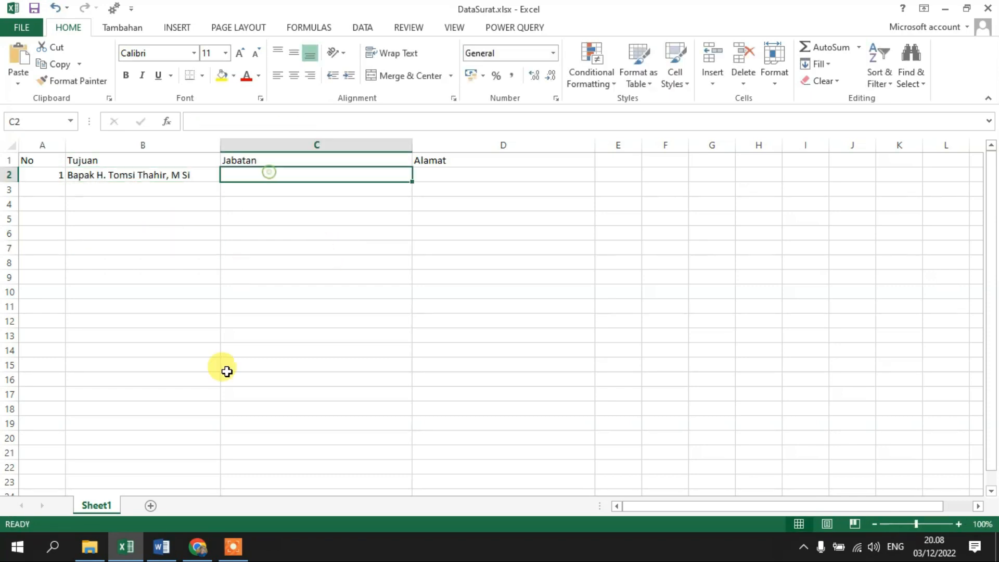
text(KAPOLRES JOMBANG)
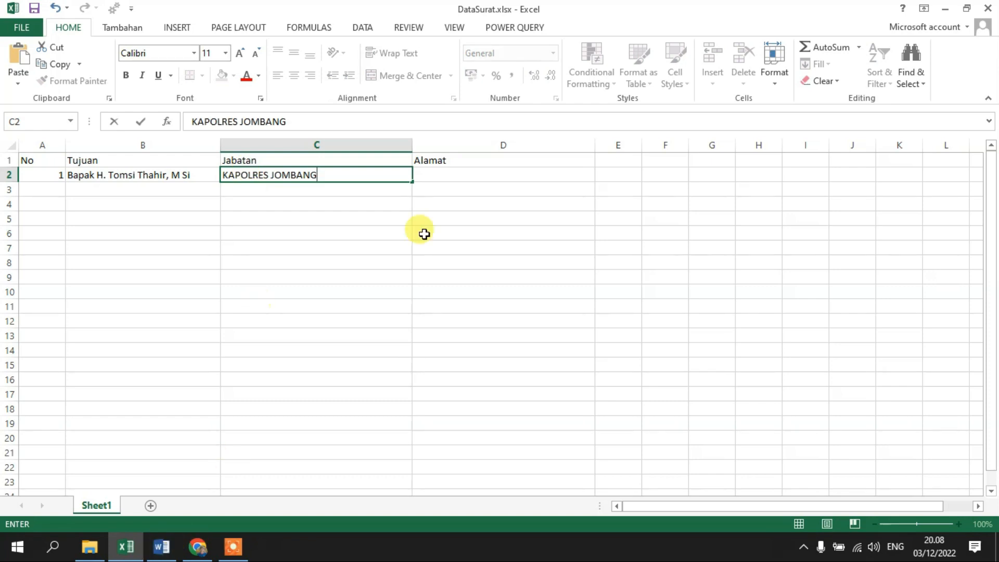
click(444, 173)
text(JOMBANG)
key(Return)
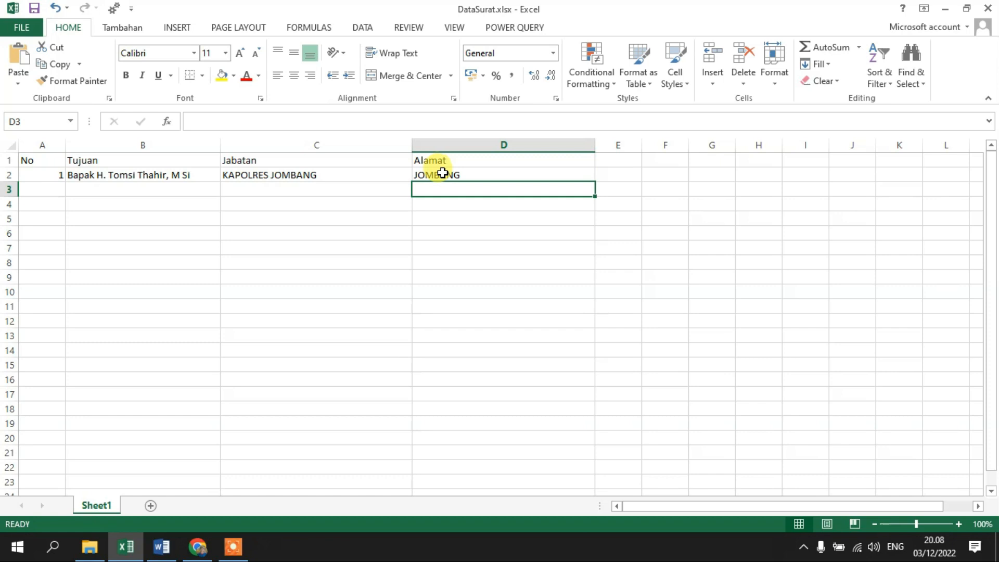
Start the second recipient record in row 3 by entering 2 in the No column.
click(44, 188)
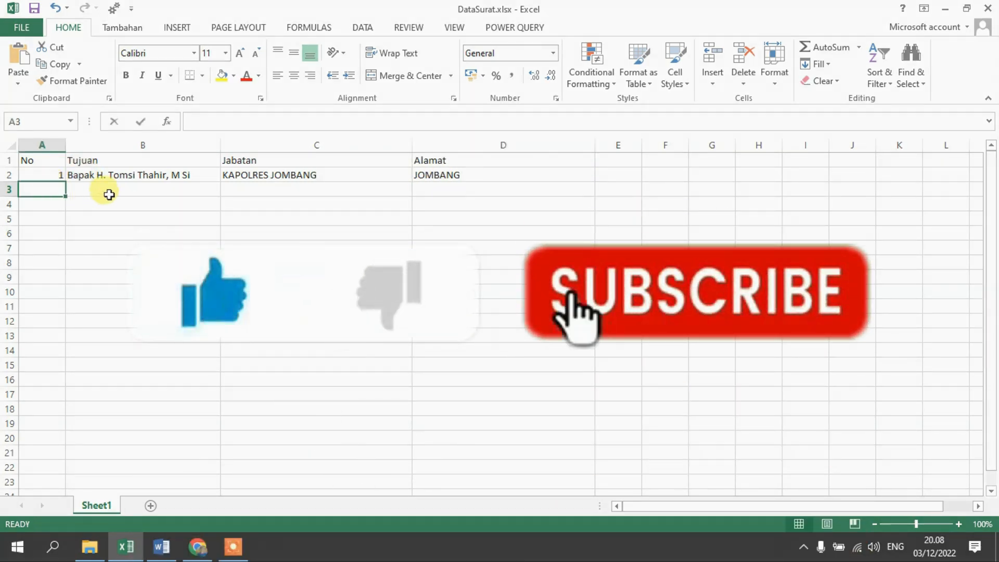
text(2)
key(Tab)
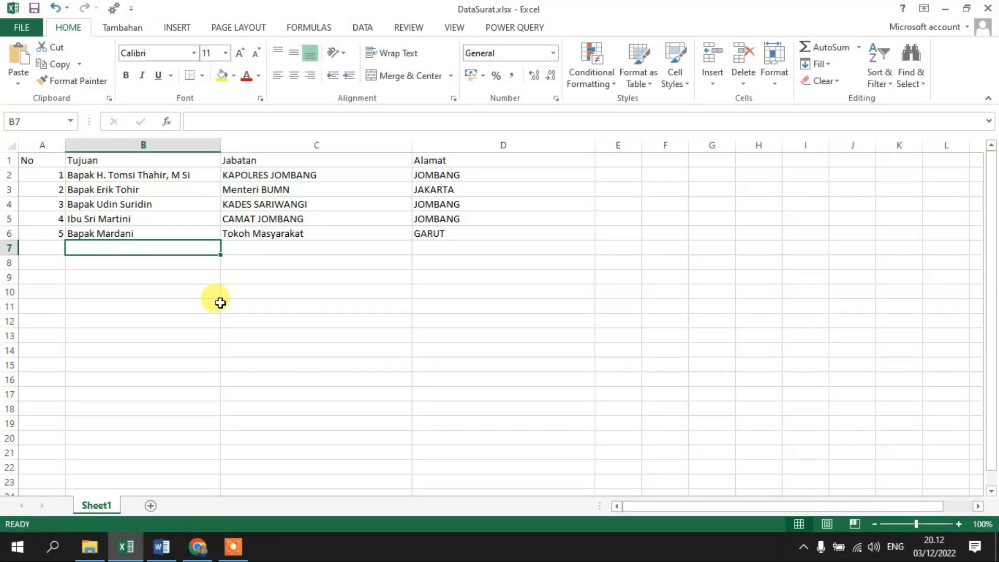
Switch to the notification letter in Word and set it up as a Letters mail merge.
click(163, 555)
click(162, 555)
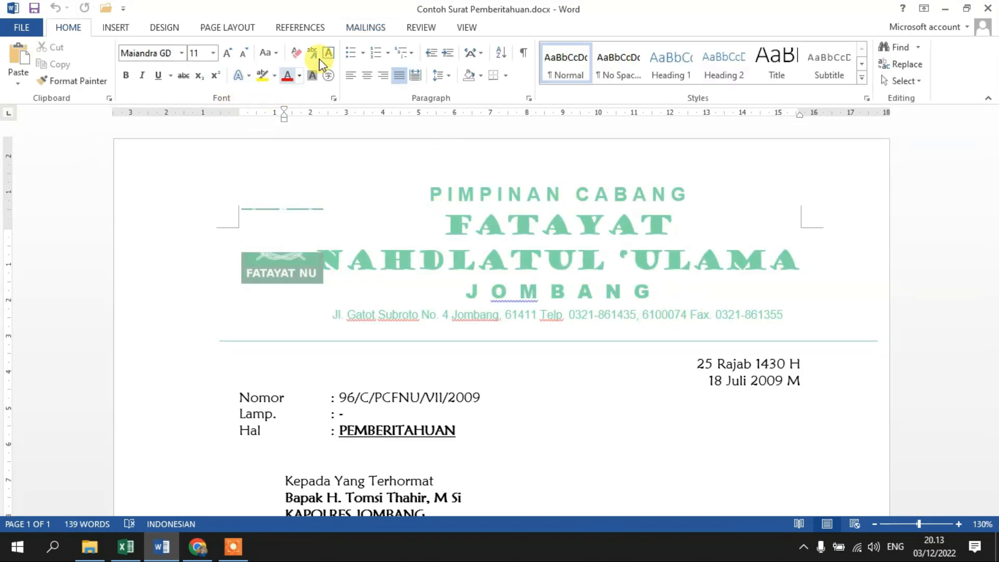
click(368, 29)
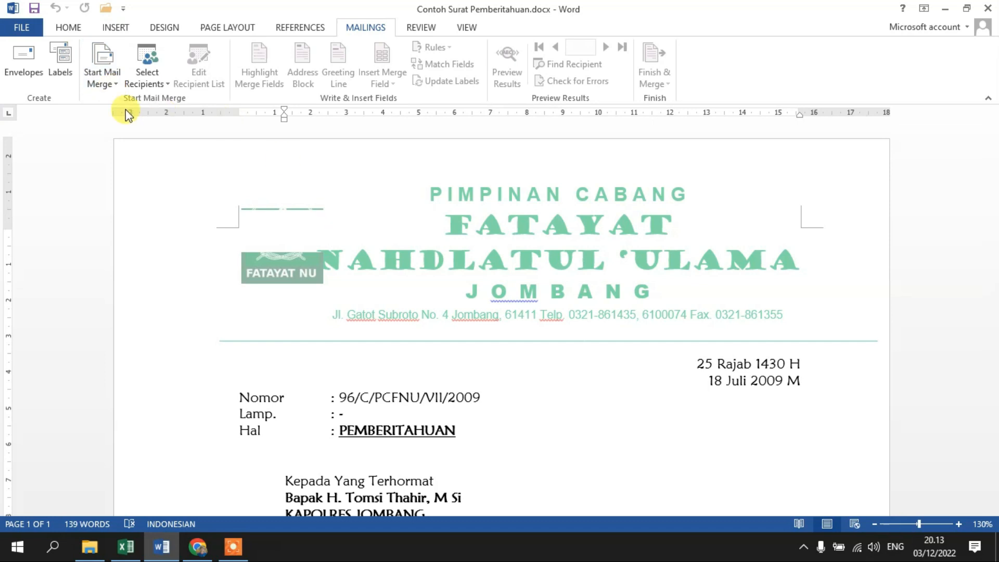
click(102, 78)
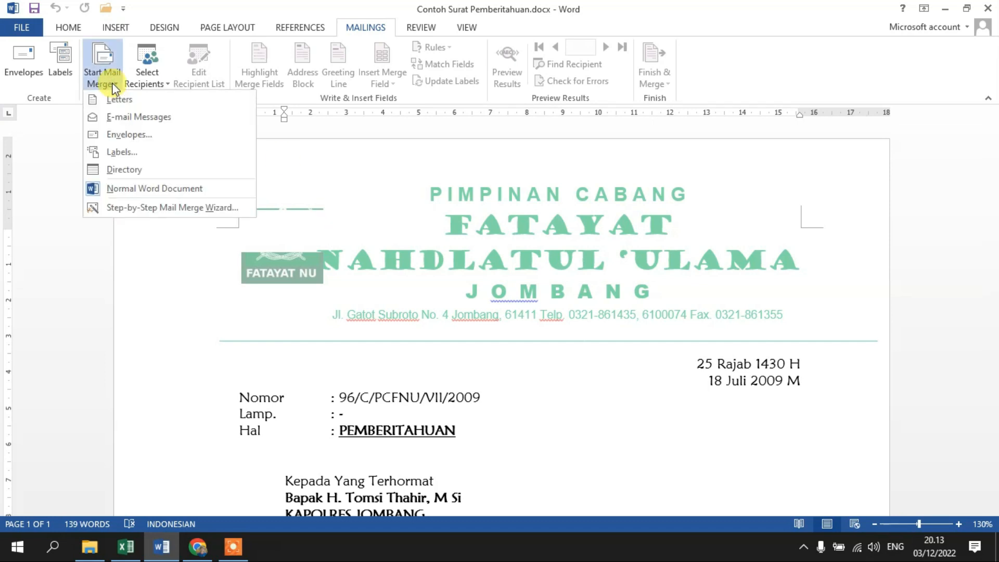
click(120, 98)
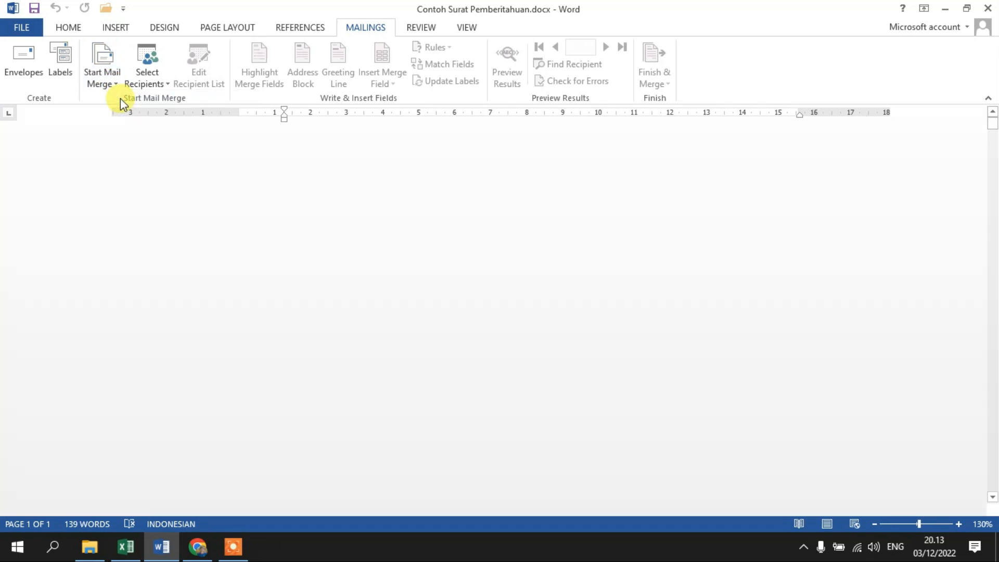
Use the existing list DataSurat.xlsx from the Konten 16 Undangan folder as recipients, taking Sheet1$ with its first row as column headers.
click(155, 87)
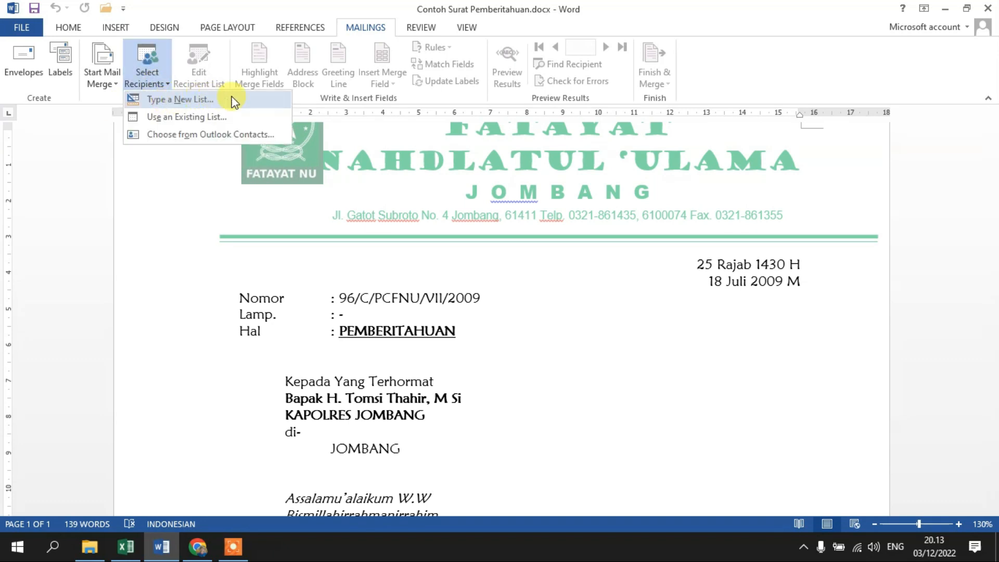
click(207, 117)
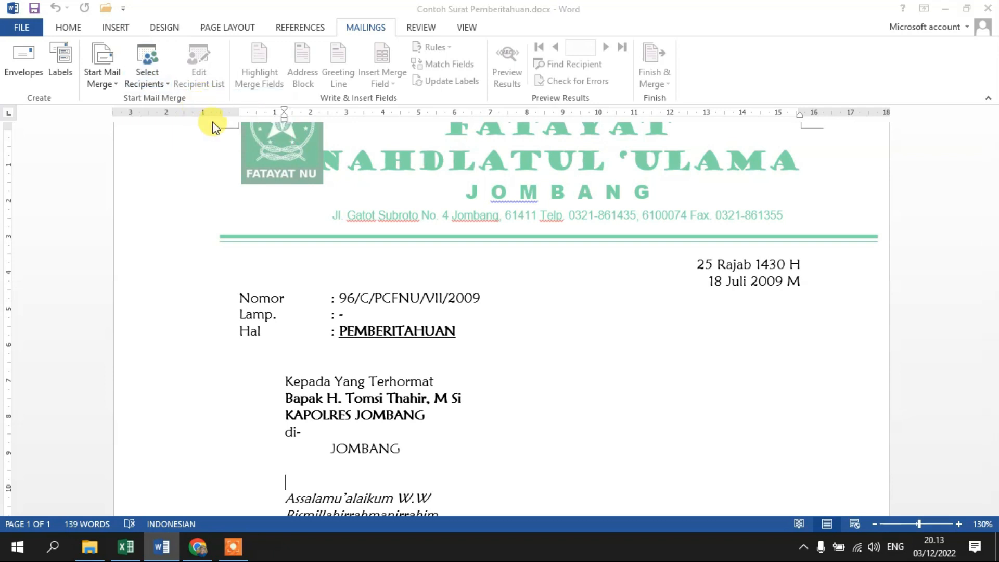
scroll(78, 195, up, 3)
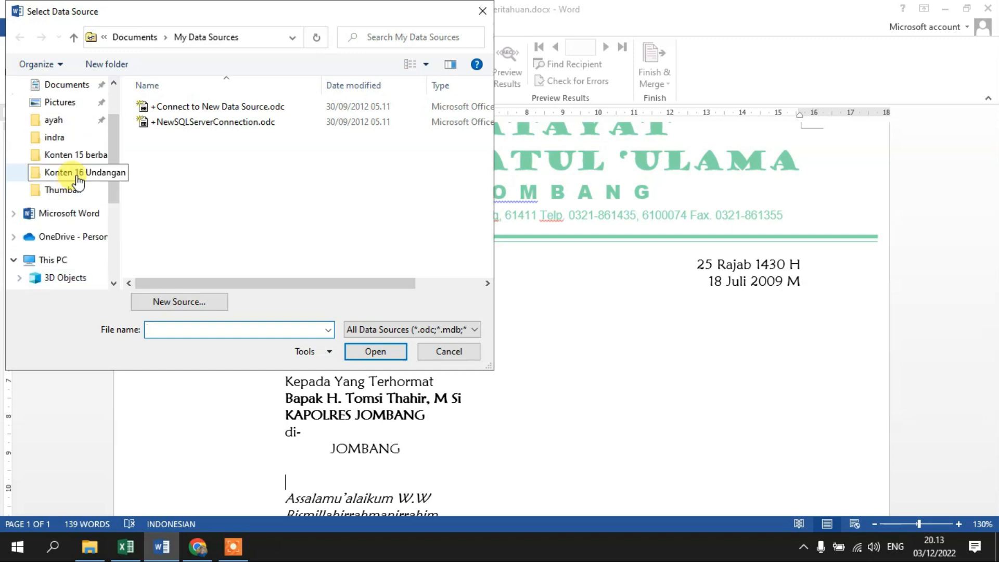
scroll(78, 162, up, 2)
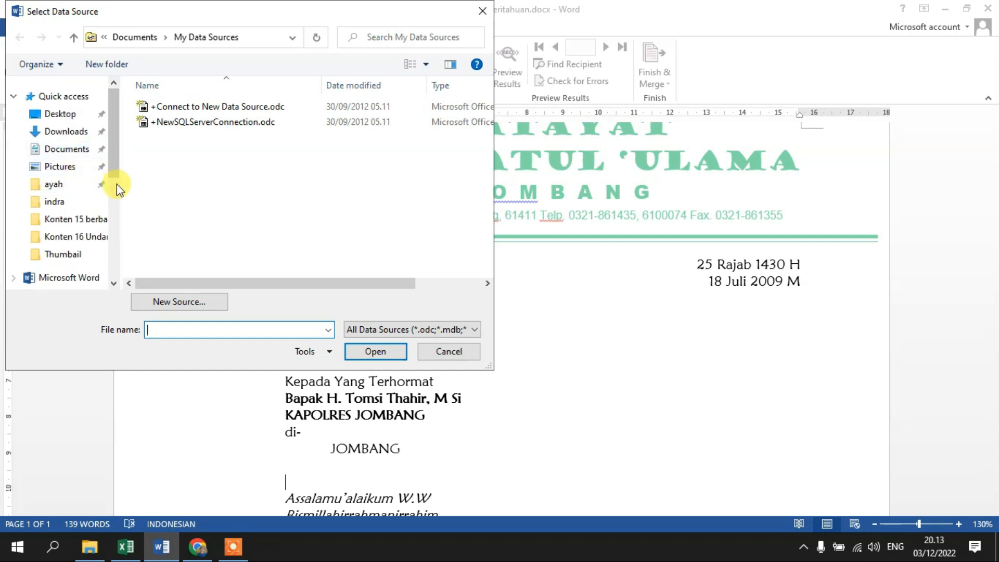
click(98, 245)
click(158, 137)
click(373, 350)
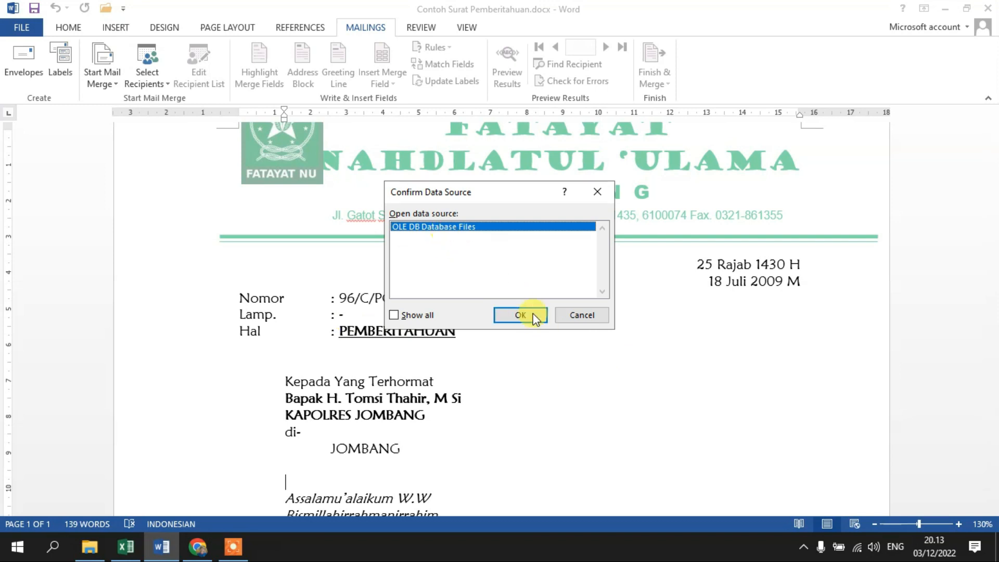
click(529, 314)
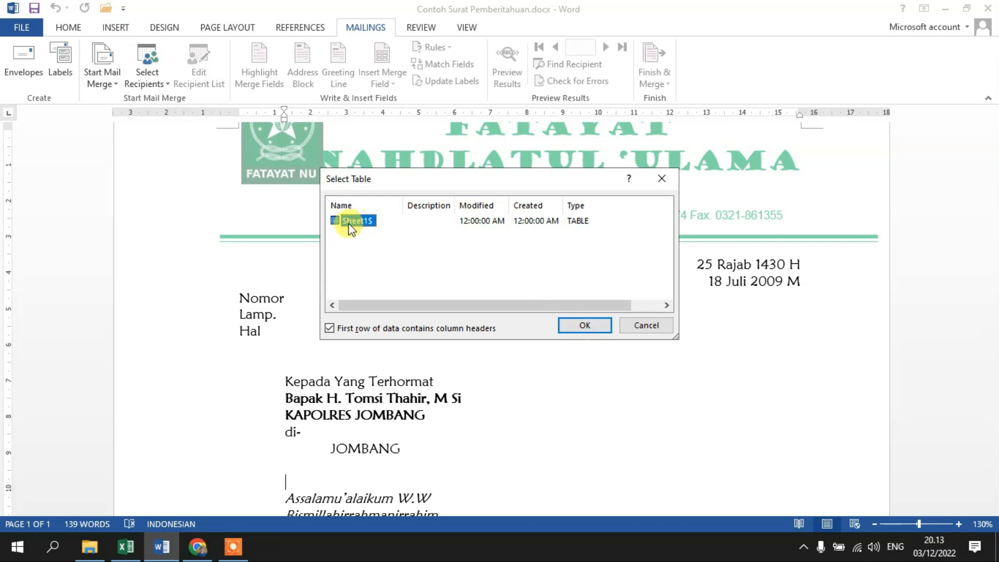
click(585, 326)
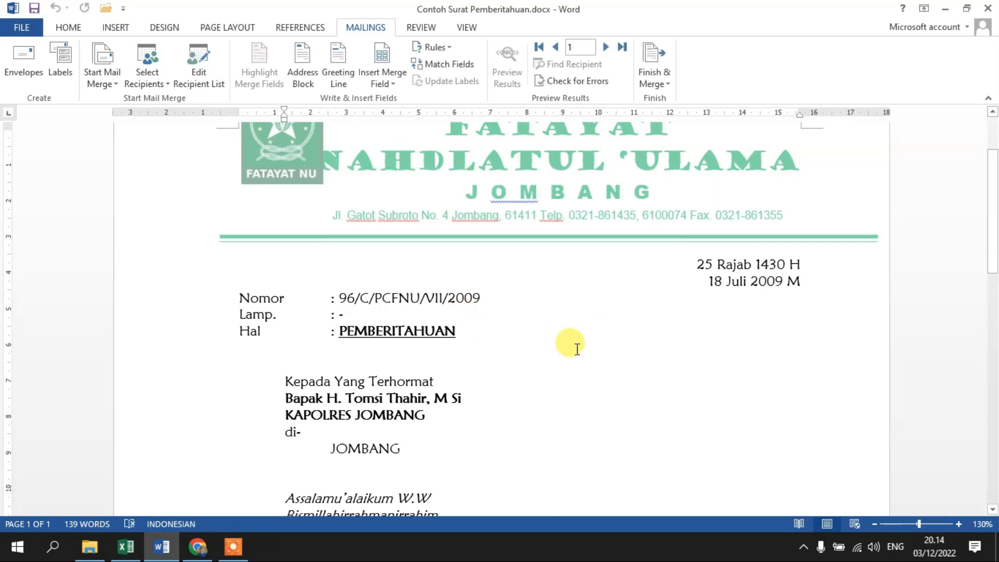
Replace the recipient's name under Kepada Yang Terhormat with the Tujuan merge field.
scroll(579, 349, down, 3)
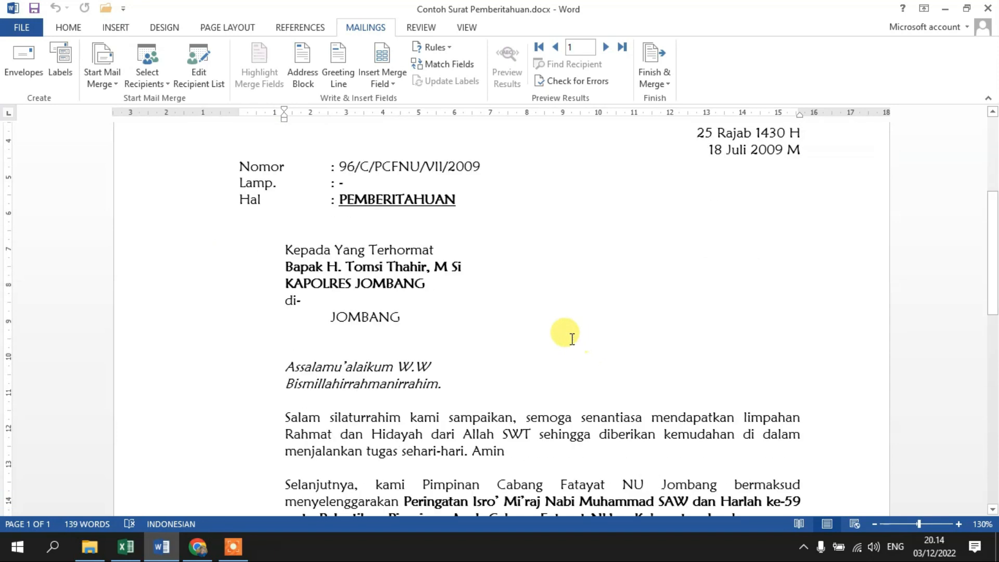
double_click(283, 268)
drag(447, 269, 465, 266)
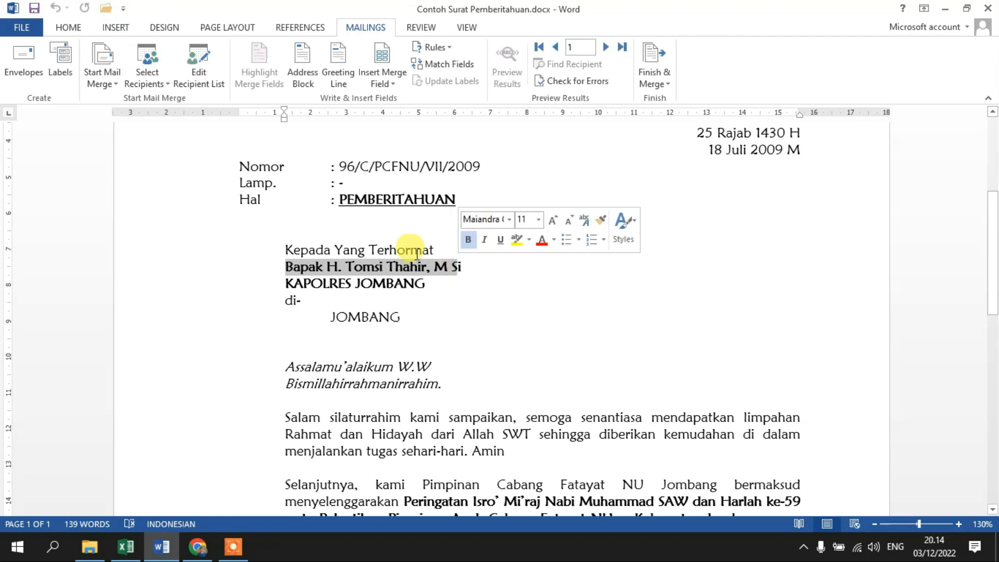
click(384, 82)
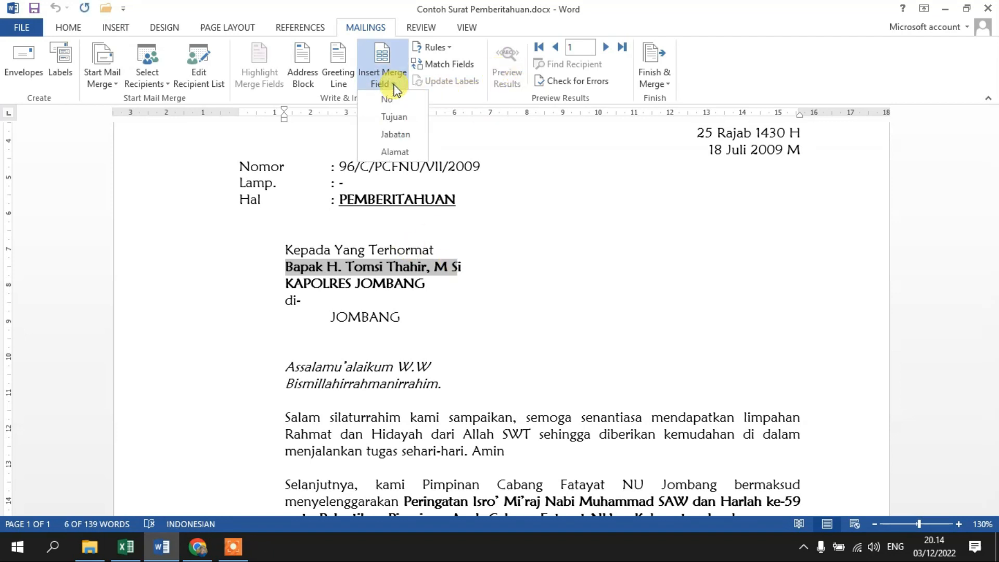
click(395, 116)
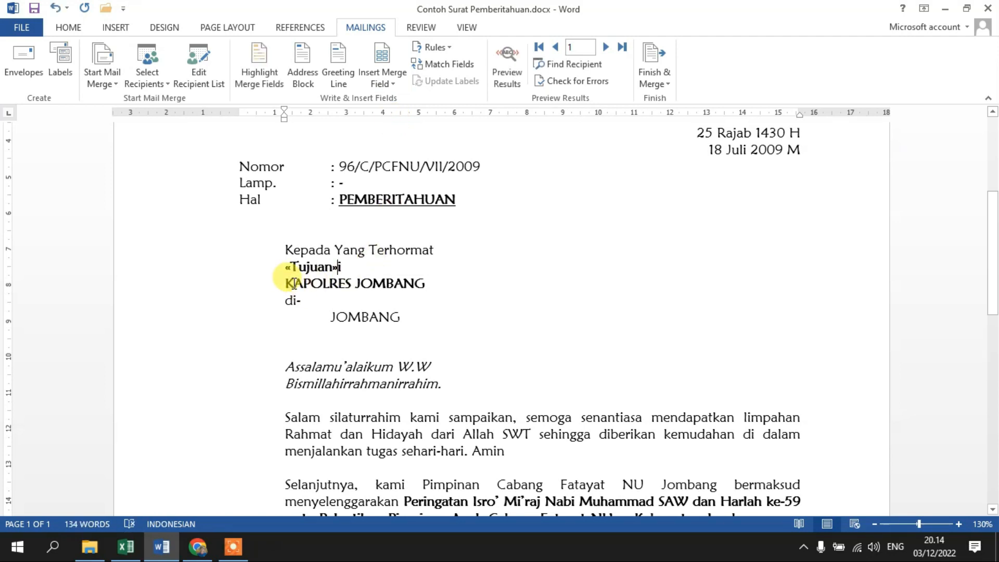
Replace the position KAPOLRES JOMBANG with the Jabatan merge field and the address JOMBANG below di- with the Alamat merge field.
drag(287, 282, 422, 284)
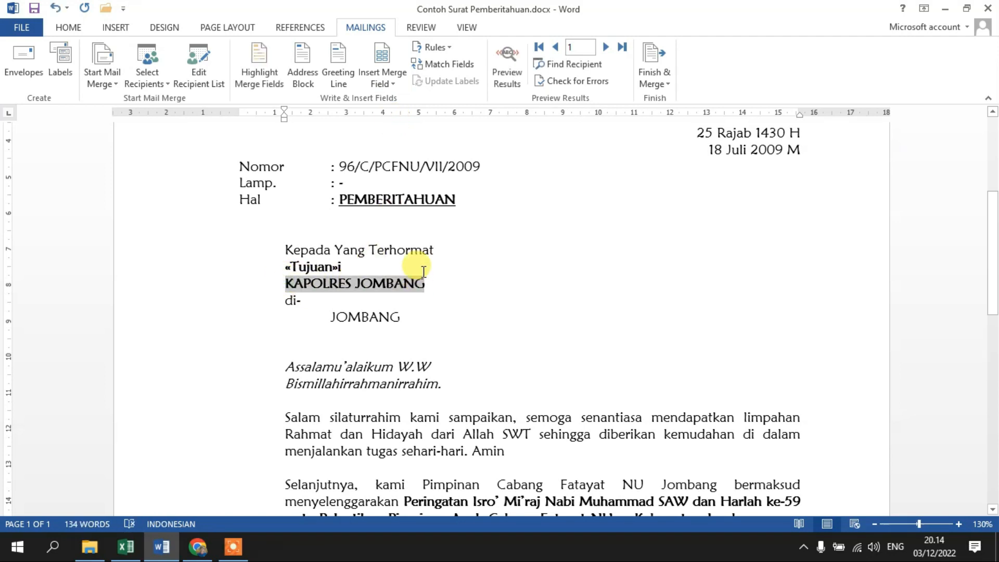
click(396, 84)
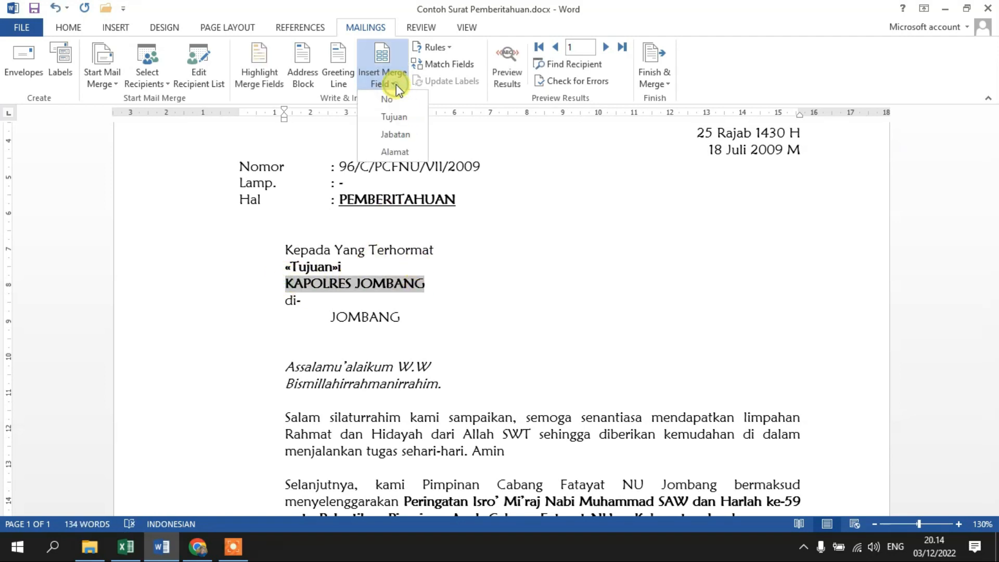
click(396, 135)
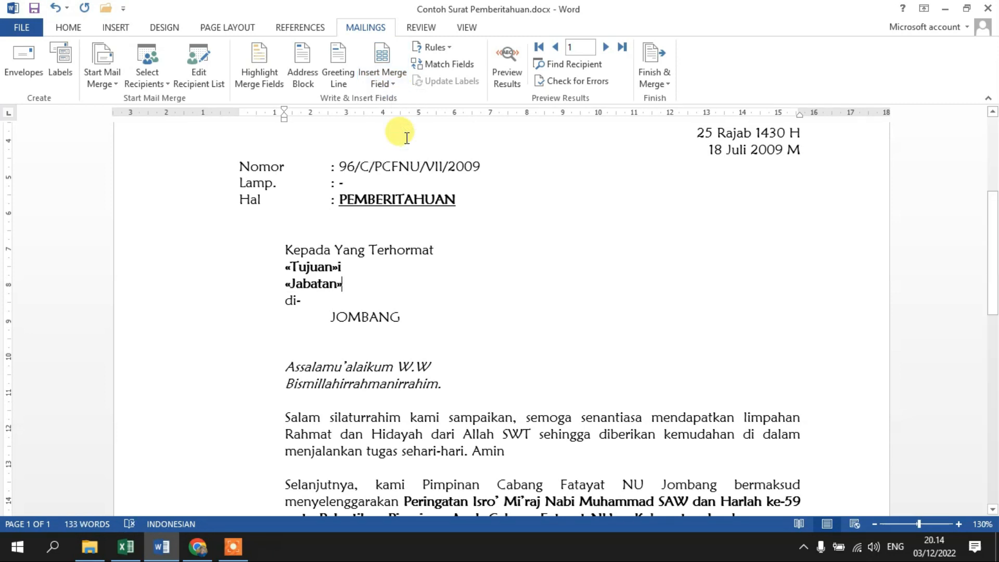
drag(331, 315, 395, 316)
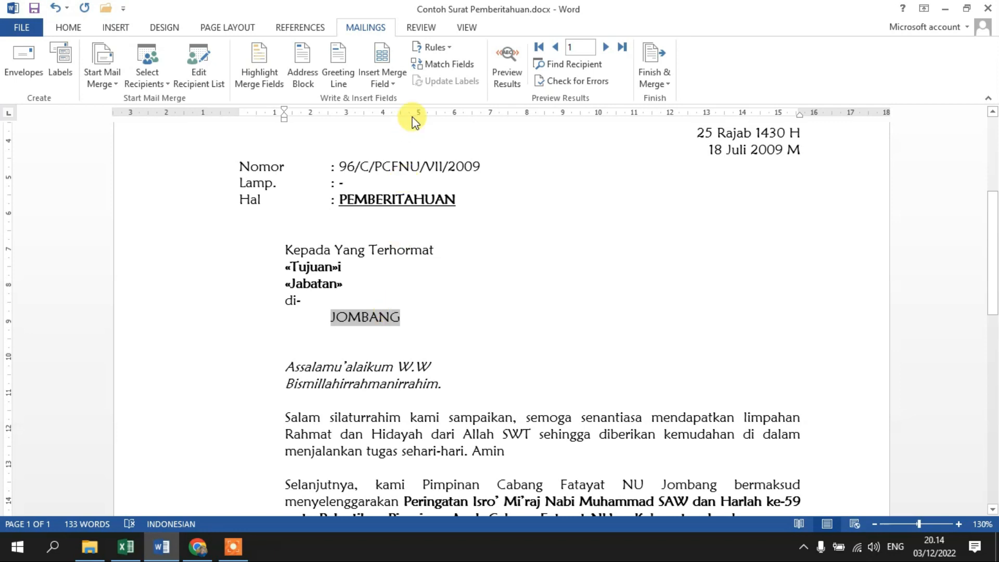
click(397, 85)
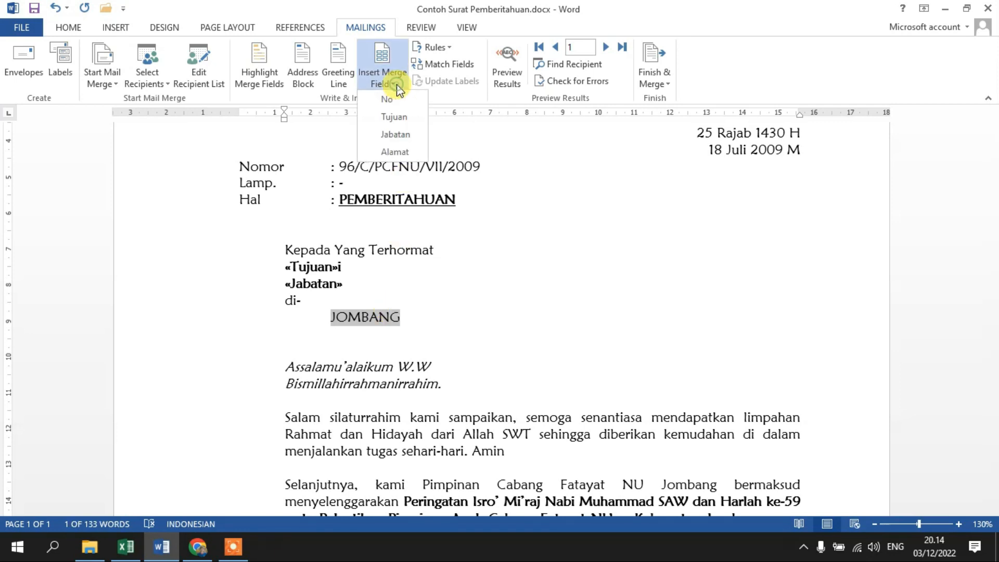
click(404, 152)
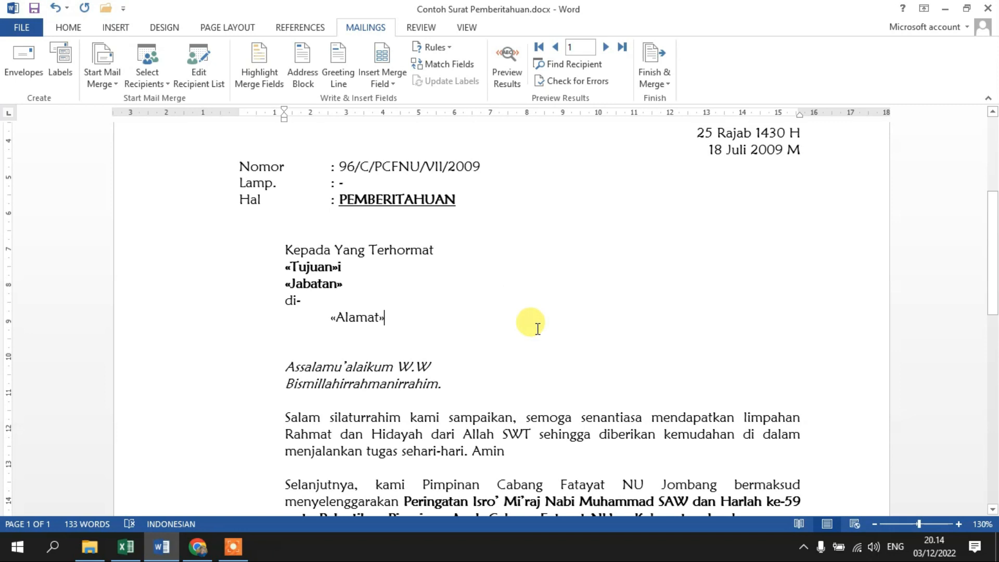
Preview the merge results in the letter and advance through the recipients to record 5.
scroll(526, 323, down, 6)
scroll(536, 325, up, 8)
scroll(542, 325, down, 2)
scroll(538, 328, up, 2)
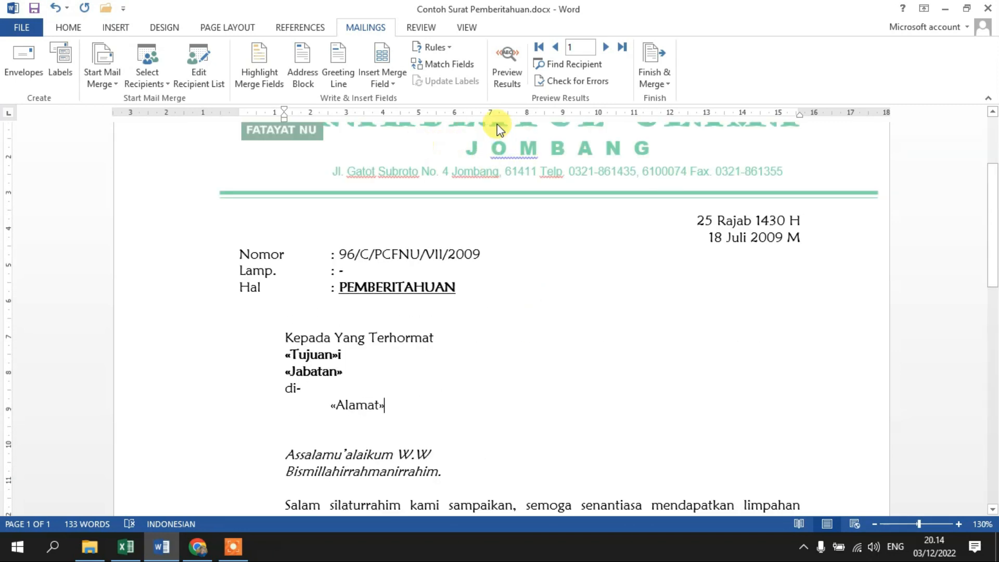
click(519, 66)
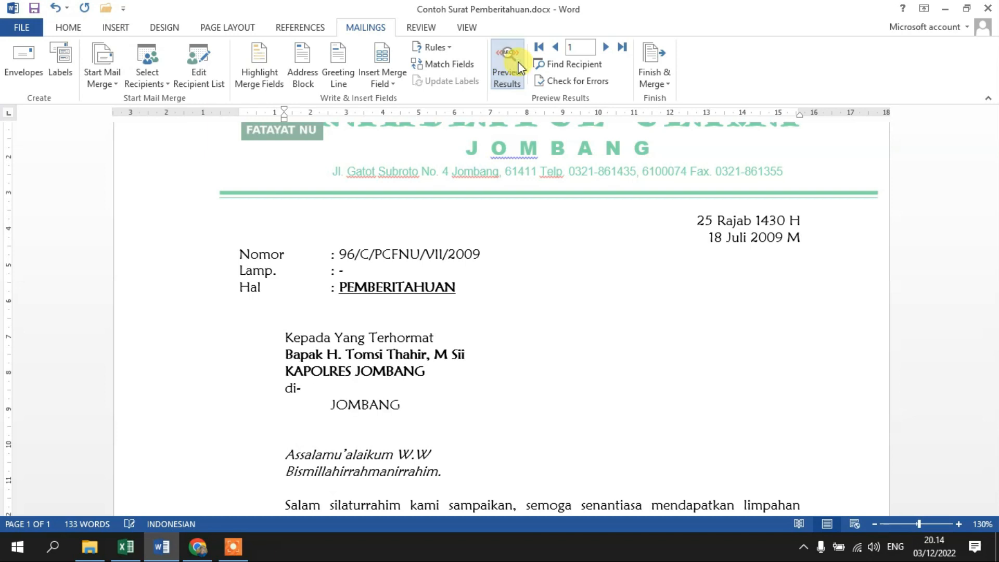
click(605, 48)
click(605, 48)
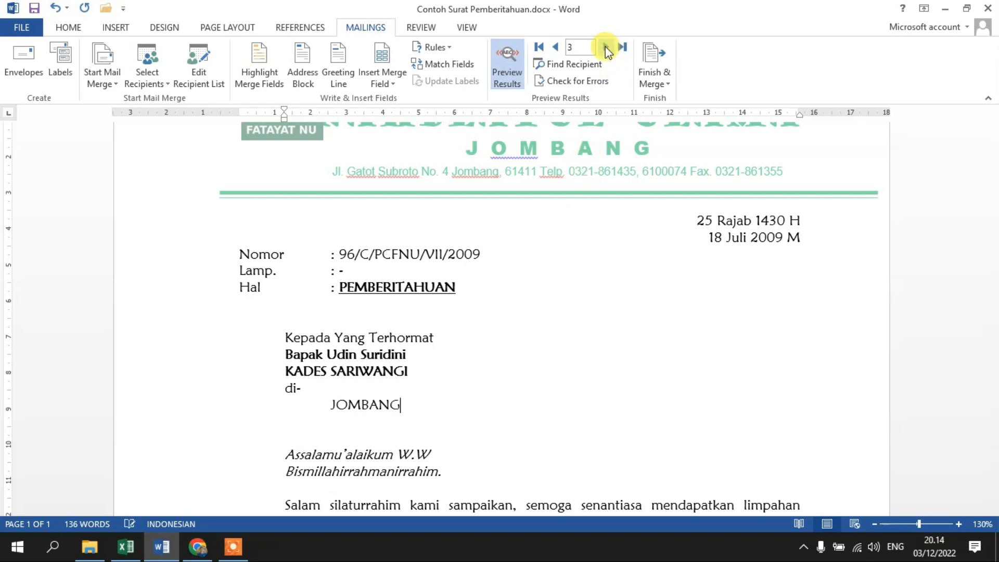
click(606, 47)
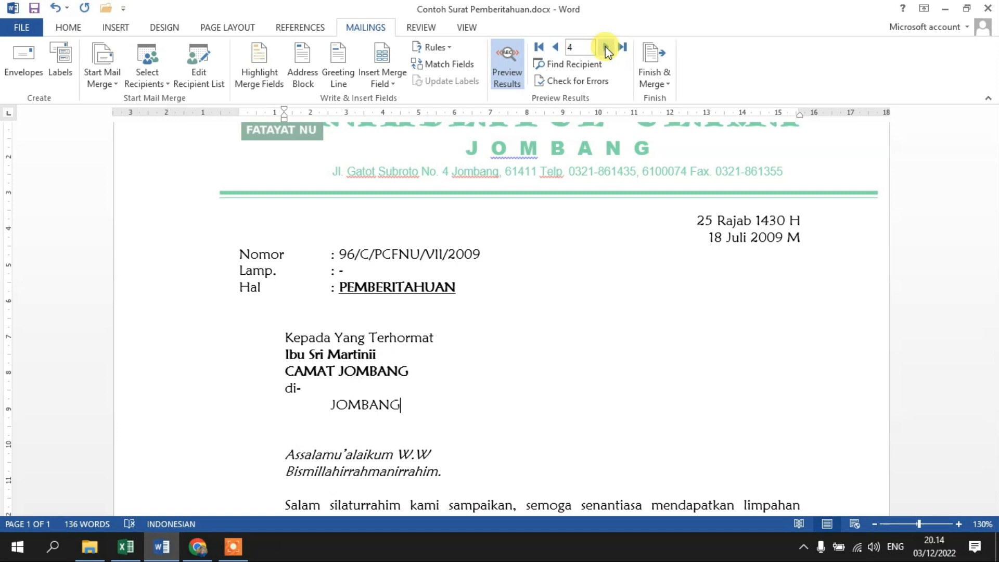
click(606, 48)
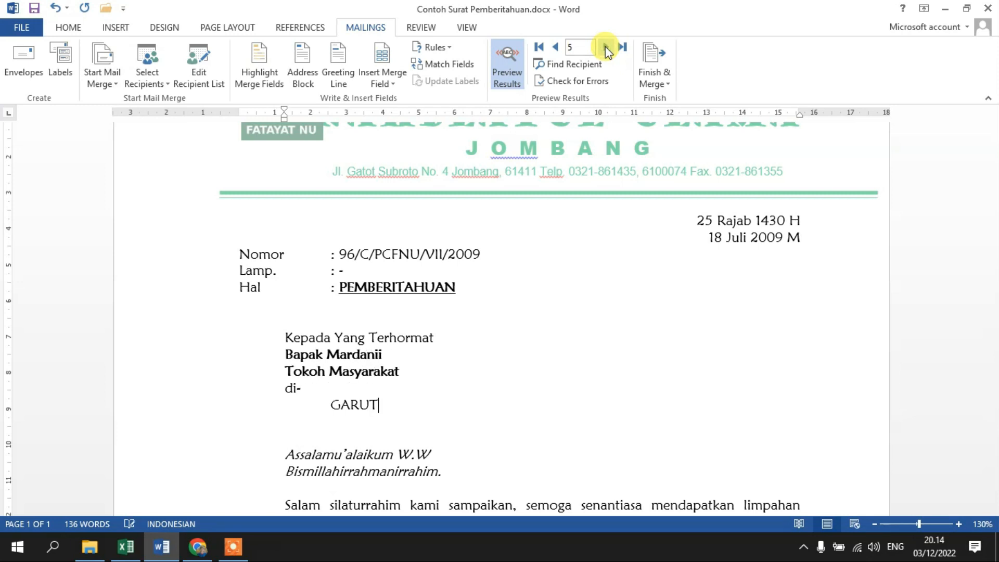
Go back to record 2 and check the recipient list in Excel, returning to the Word letter.
click(558, 49)
click(556, 48)
click(555, 48)
scroll(616, 435, down, 5)
scroll(619, 420, up, 2)
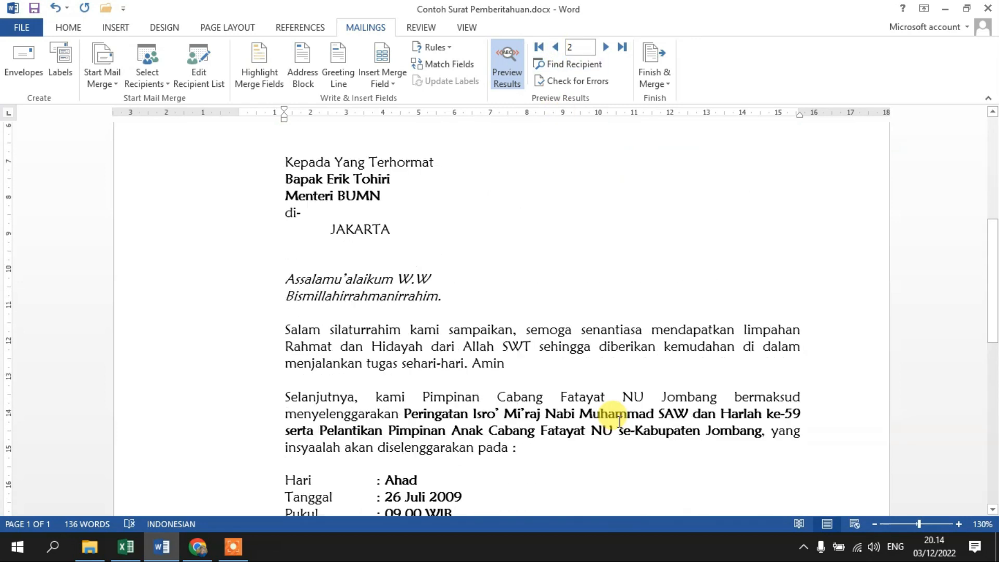
click(130, 545)
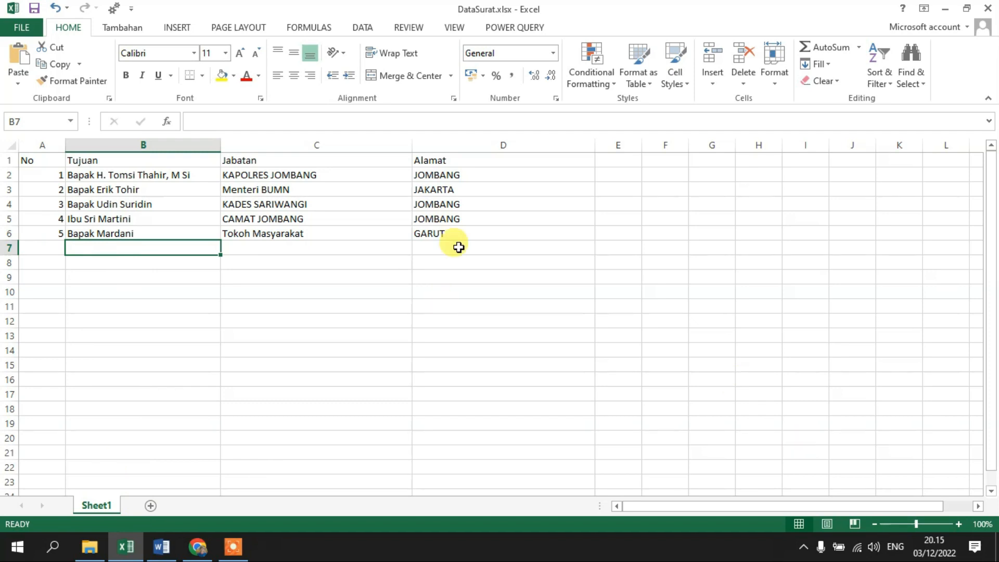
click(162, 546)
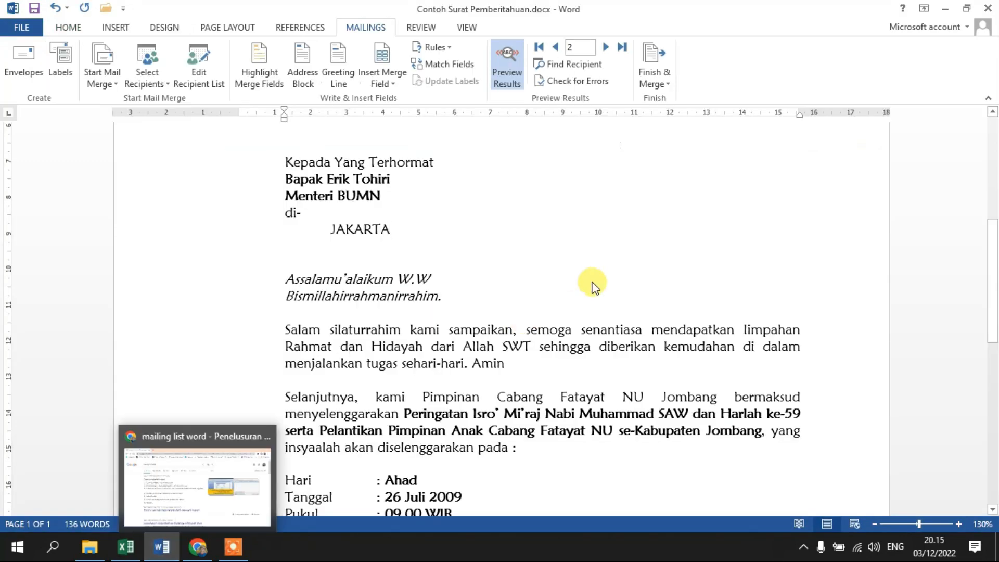
Check the letter for record 3 in the print preview, and return to record 1 in the document.
scroll(599, 280, down, 3)
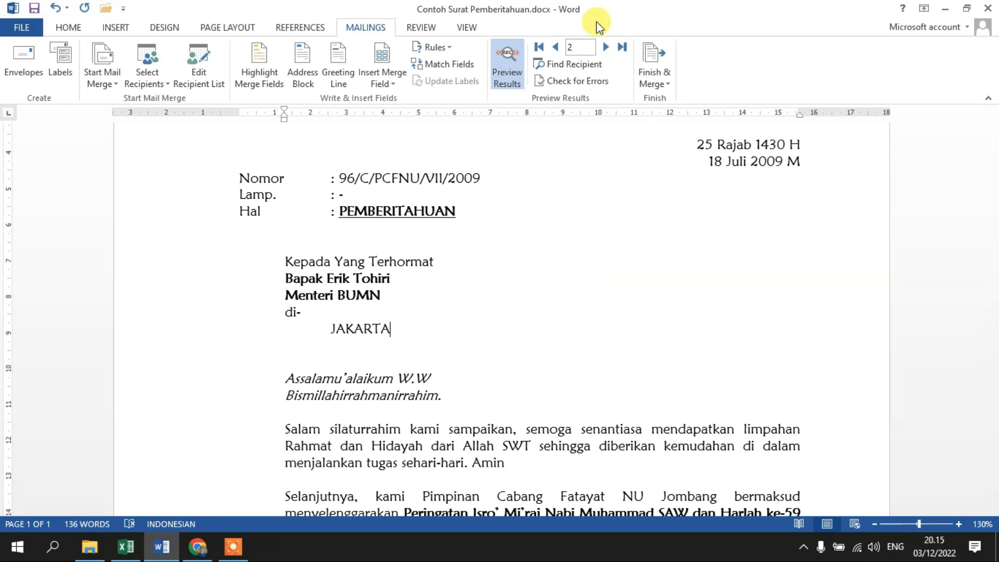
click(605, 48)
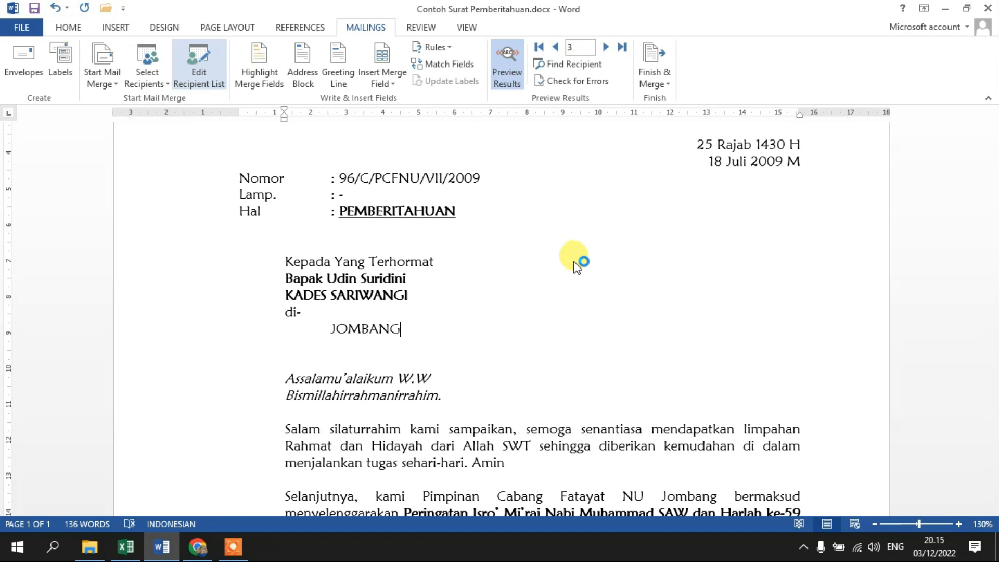
key(ctrl+p)
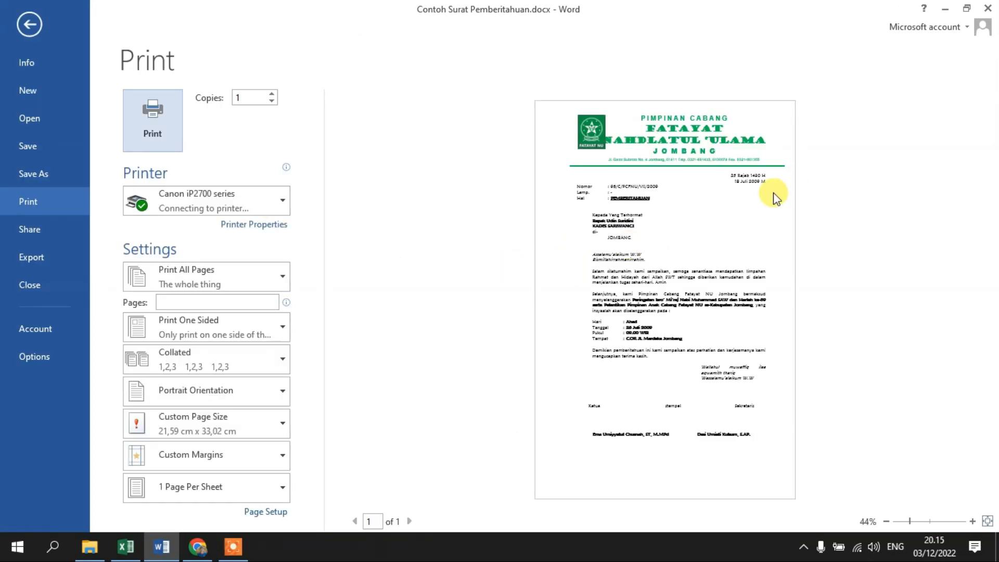
click(39, 27)
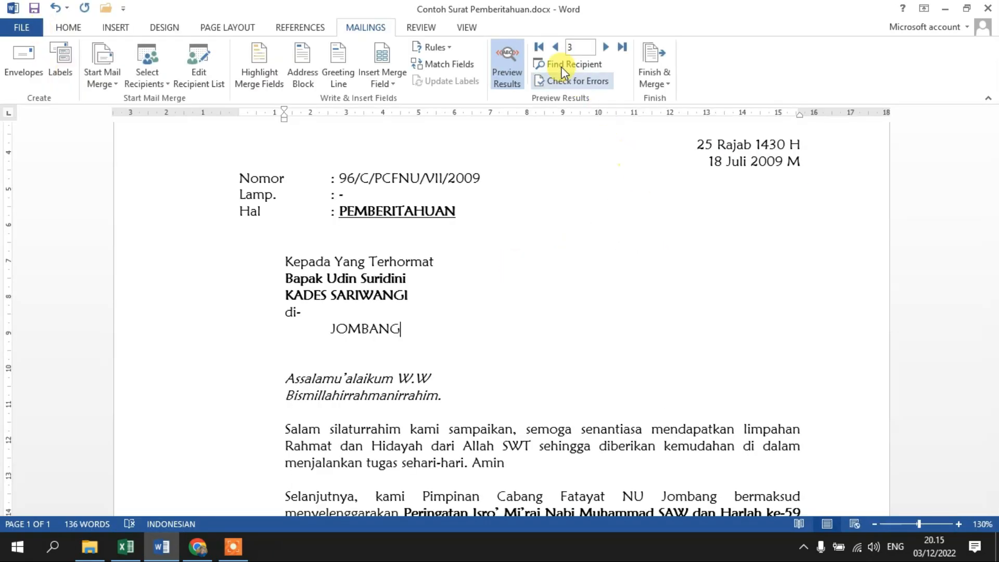
click(556, 48)
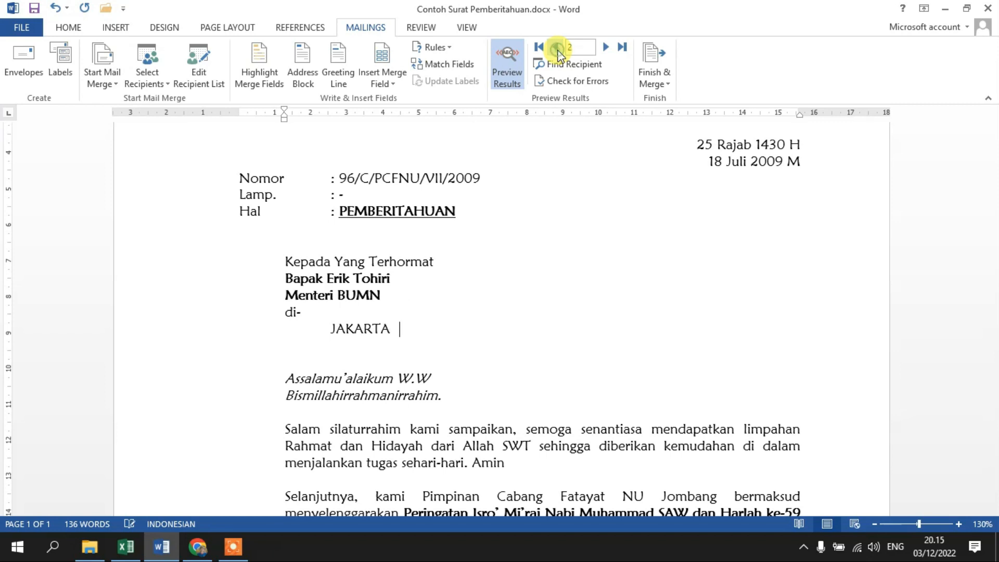
click(556, 47)
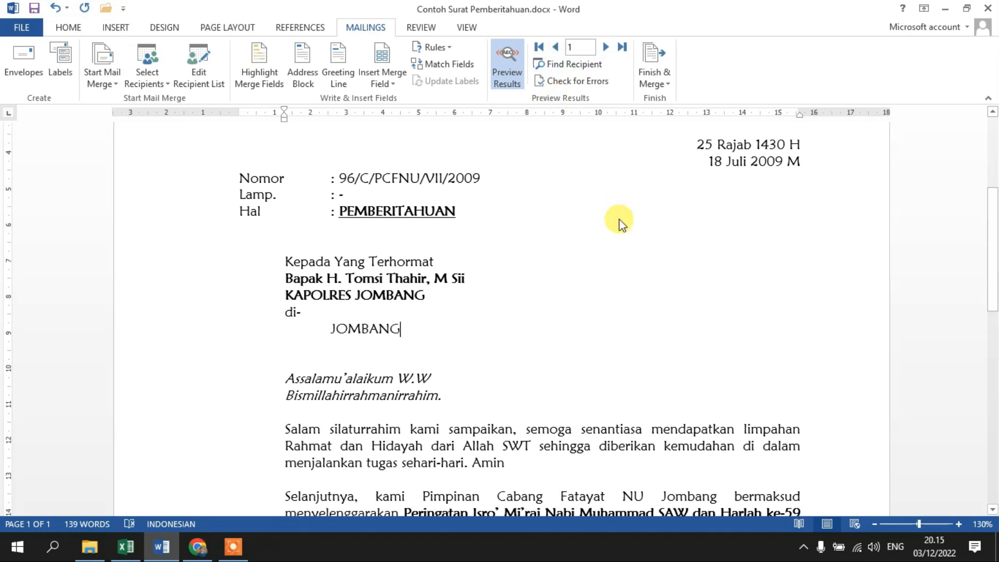
Check the letter for record 1 enlarged in the print preview, and return to the document.
key(ctrl+p)
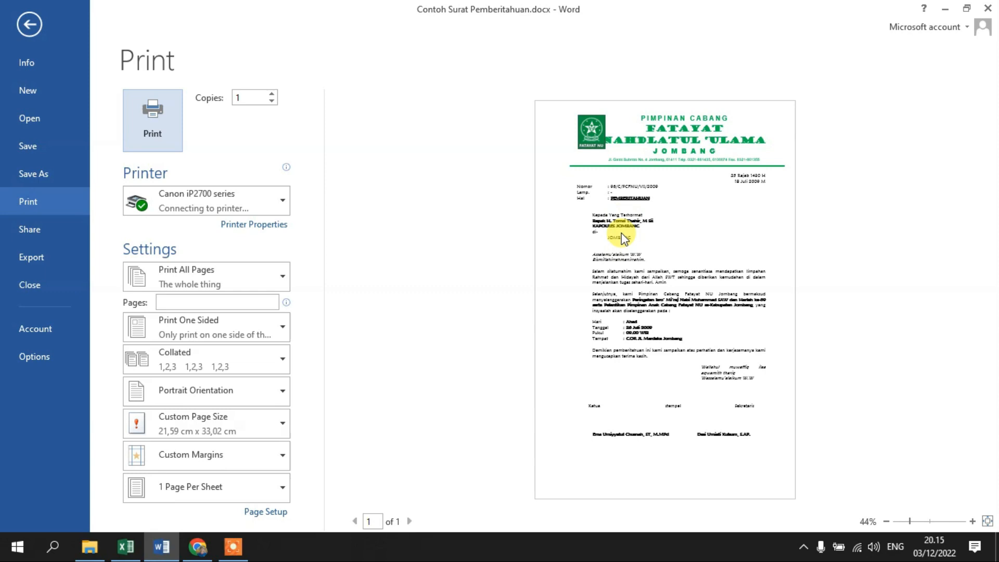
click(973, 521)
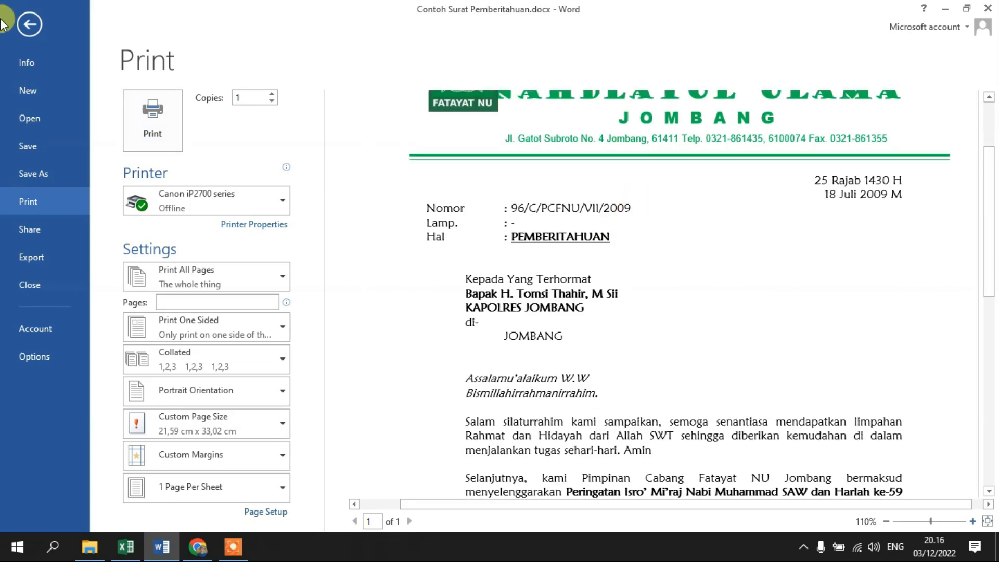
click(27, 25)
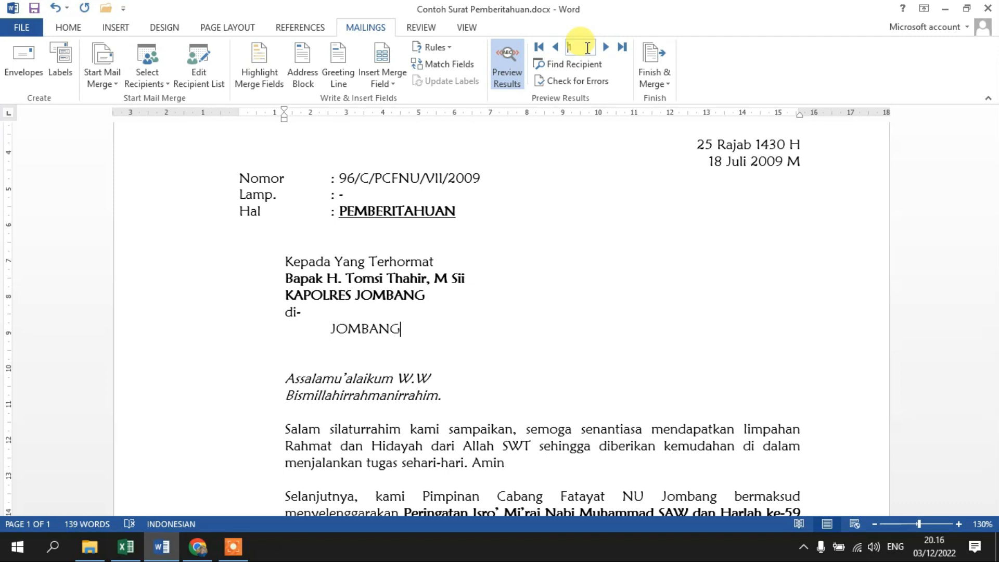
Go to record 5 in the merge preview, check its letter enlarged in the print preview, and return to the document.
click(588, 48)
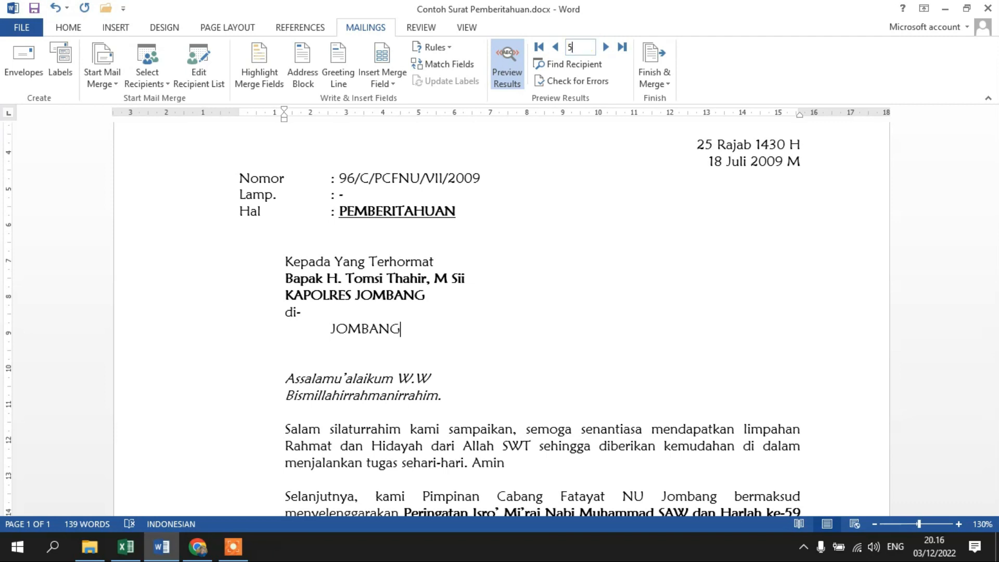
text(5)
key(Return)
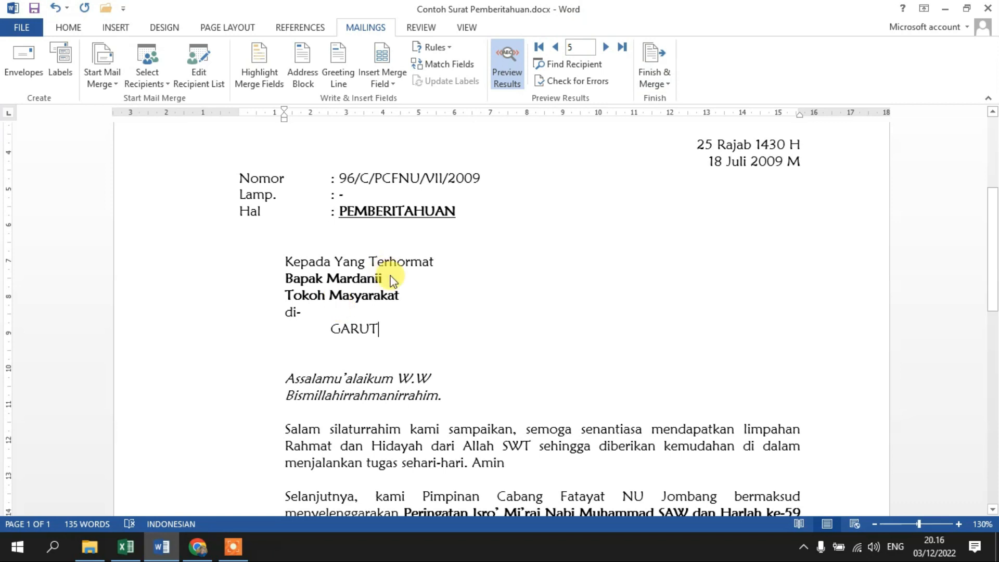
key(ctrl+p)
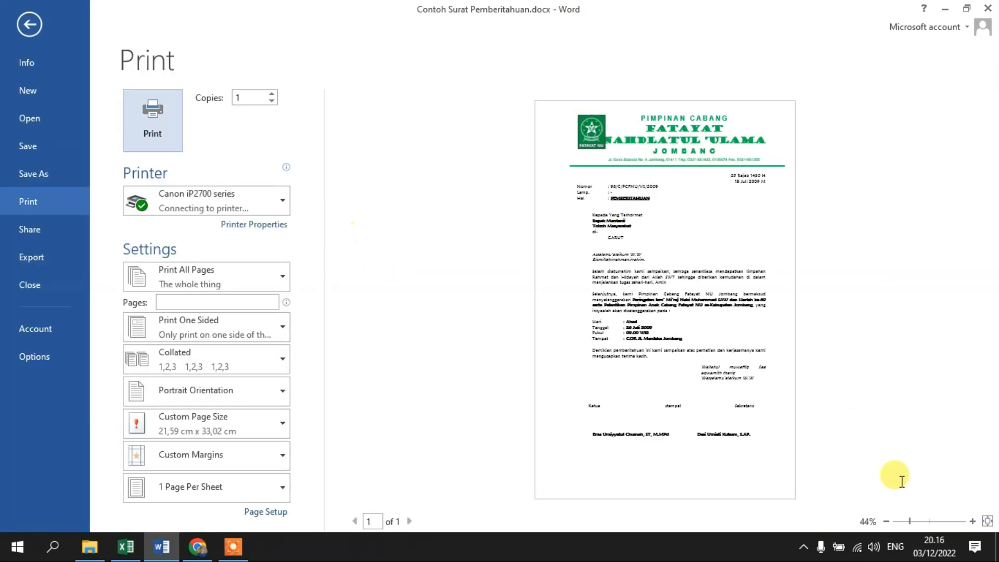
click(932, 521)
click(934, 523)
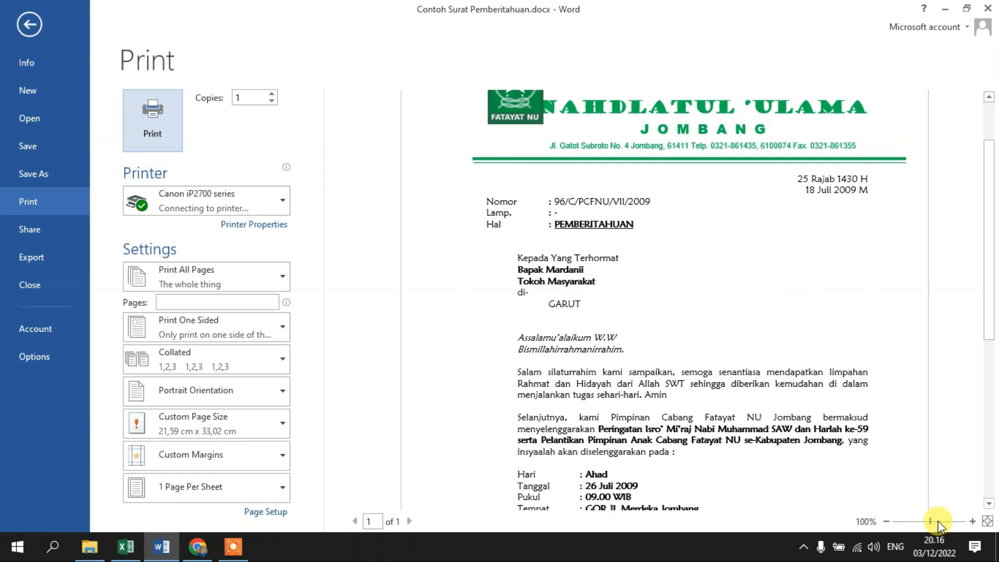
click(939, 521)
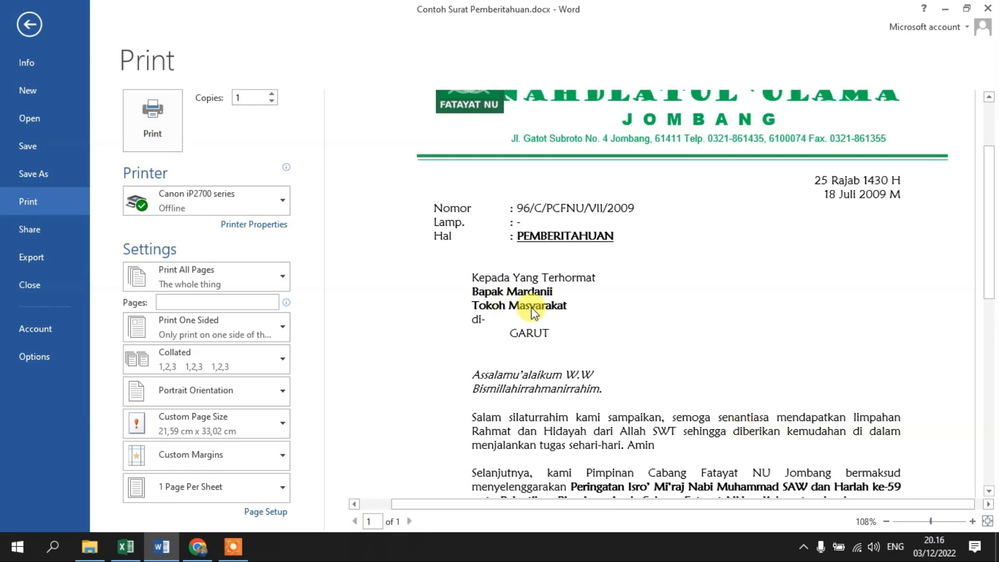
click(30, 23)
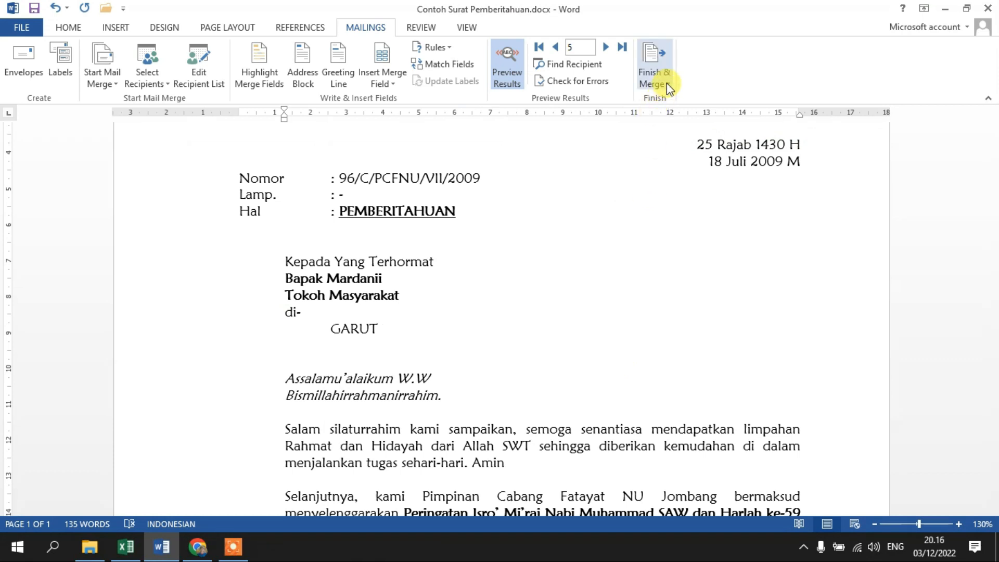
Finish the mail merge by merging all records into a new document of individually editable letters.
click(667, 83)
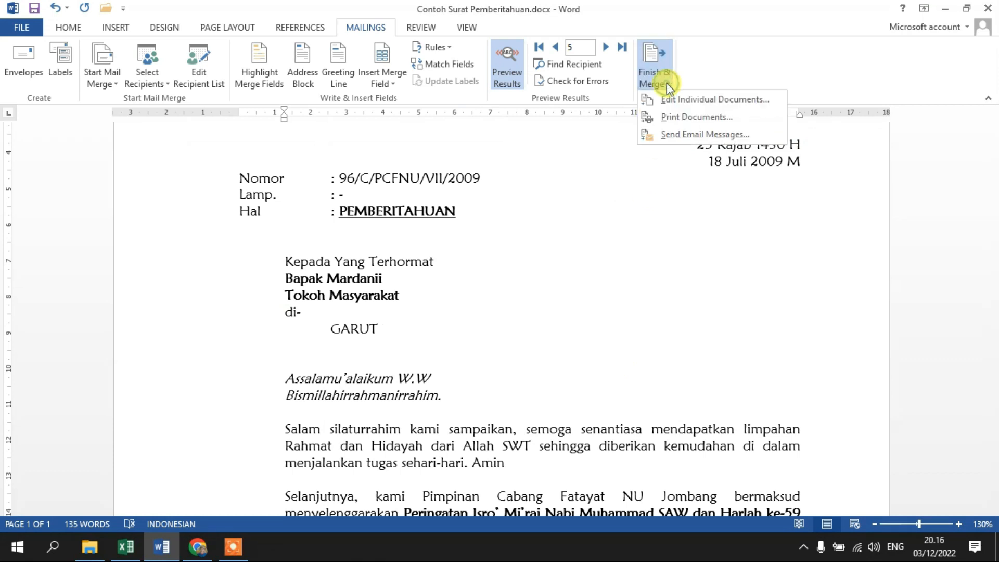
click(733, 100)
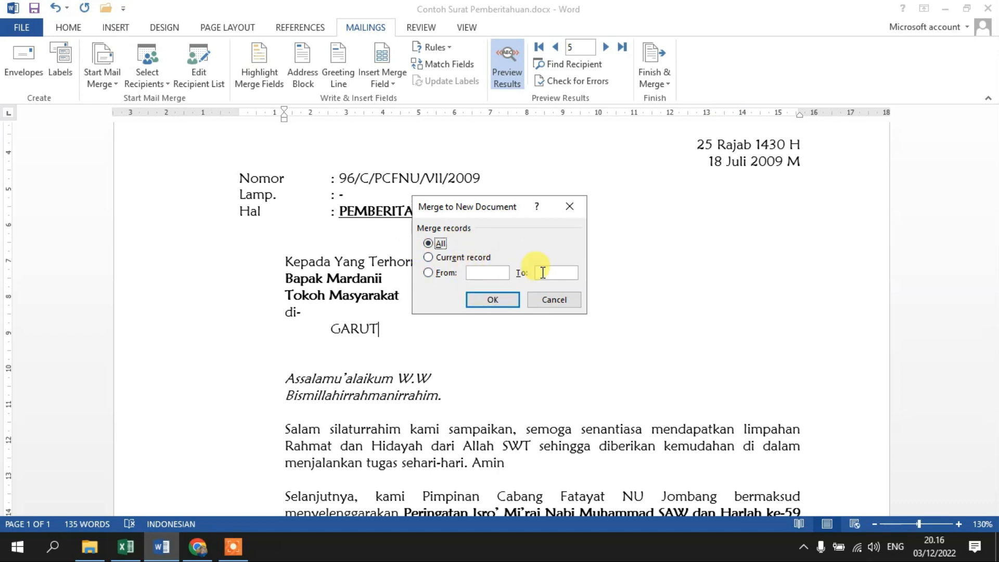
click(480, 296)
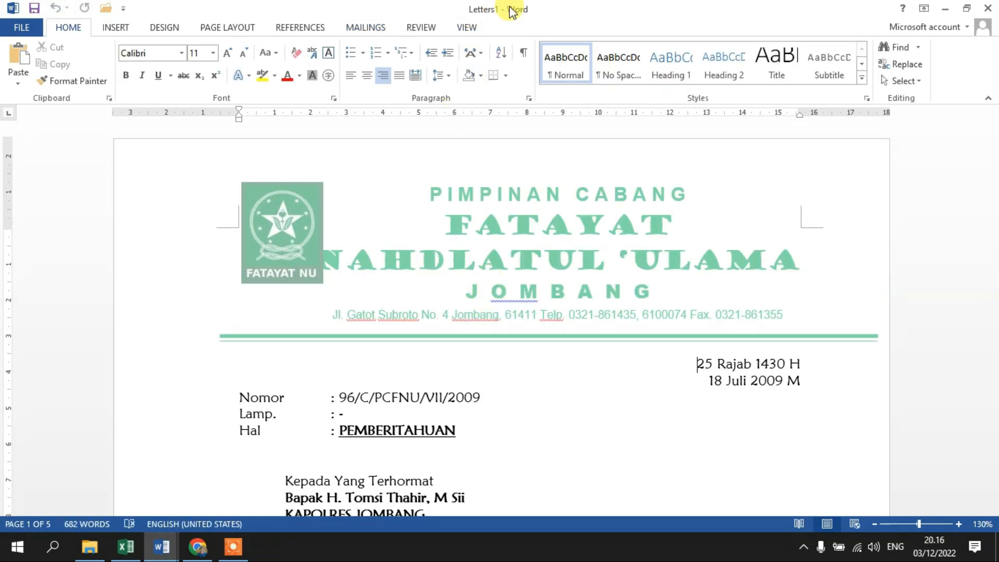
Compare the original letter with the merged Letters1 document, and look through the merged letters page by page.
click(166, 545)
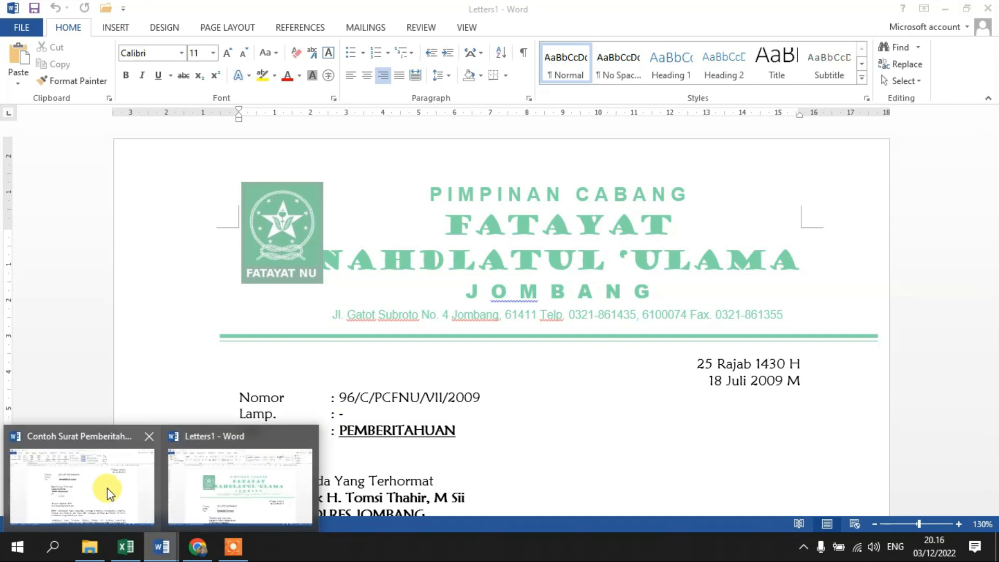
click(70, 474)
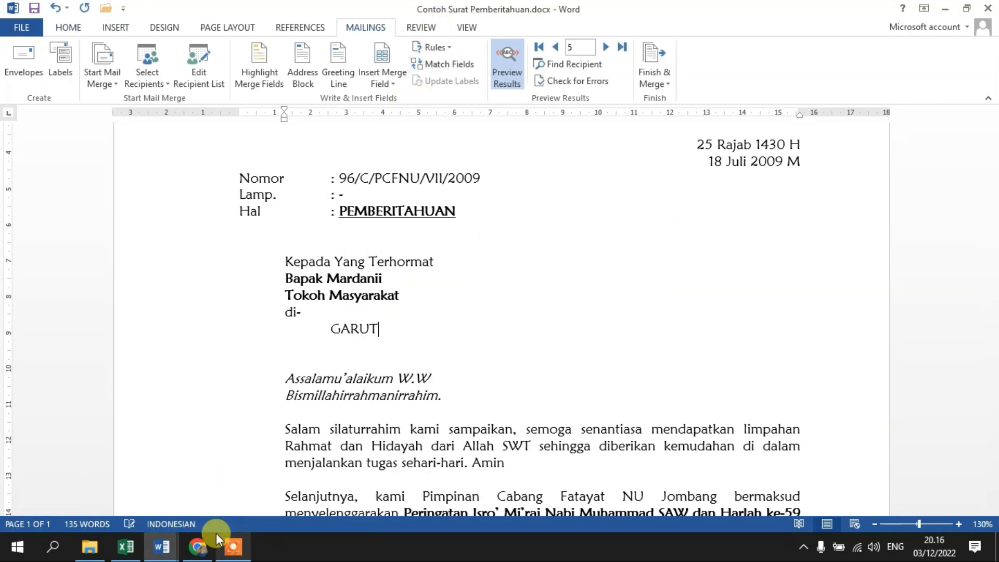
click(162, 545)
click(237, 484)
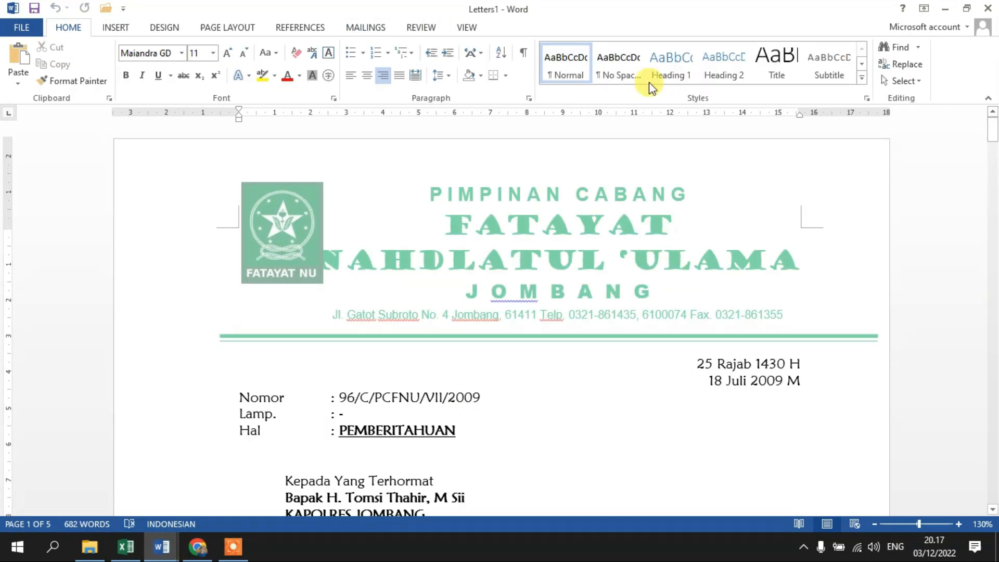
scroll(567, 191, down, 20)
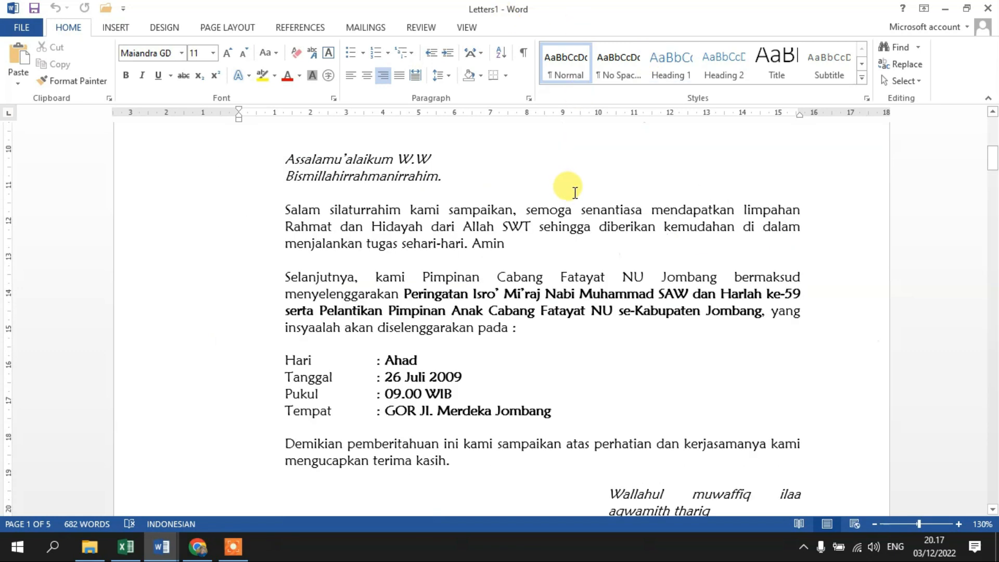
scroll(575, 192, down, 20)
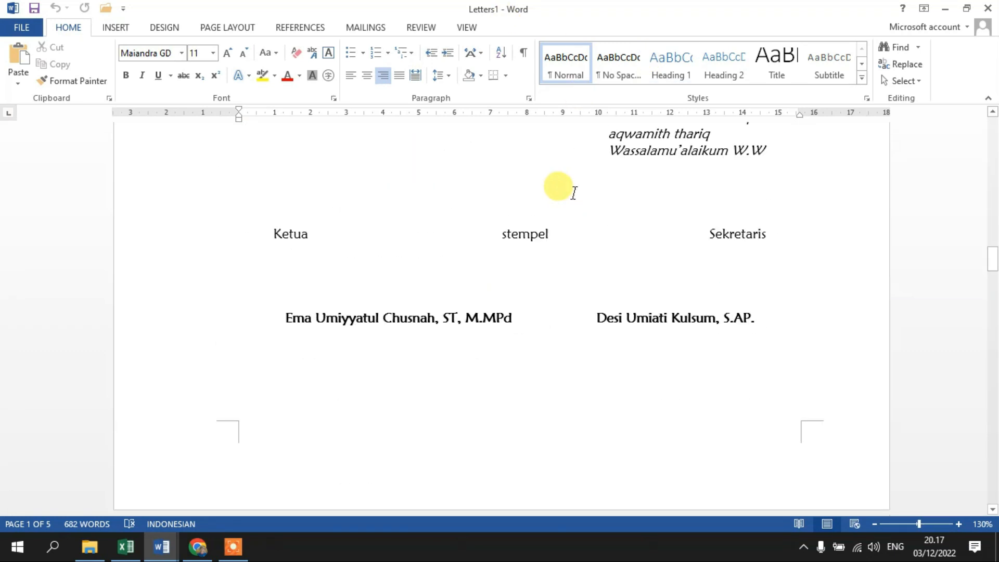
scroll(590, 235, down, 15)
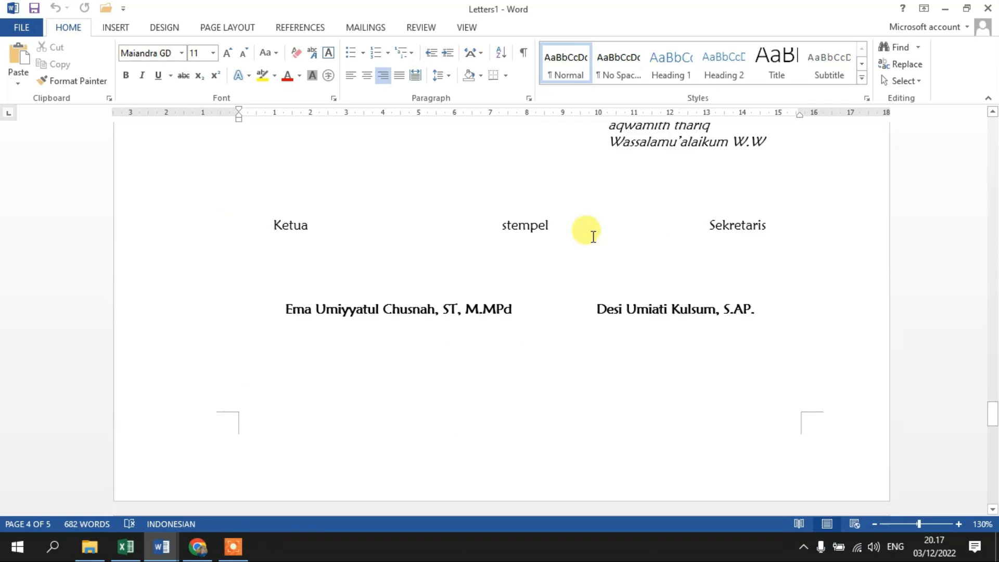
Review the merged letters in the print preview back to page 1, and return to the start of the document.
key(ctrl+p)
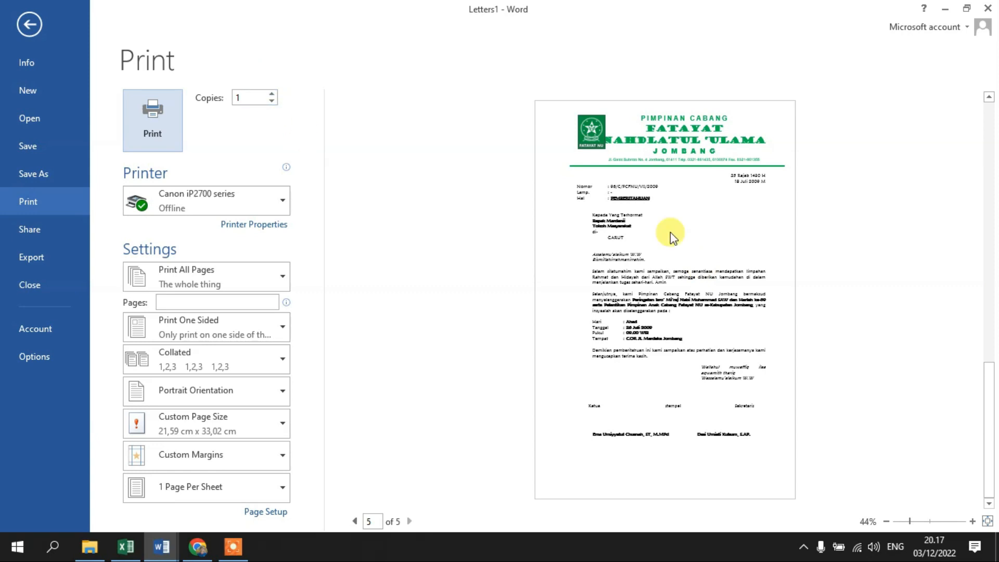
click(959, 486)
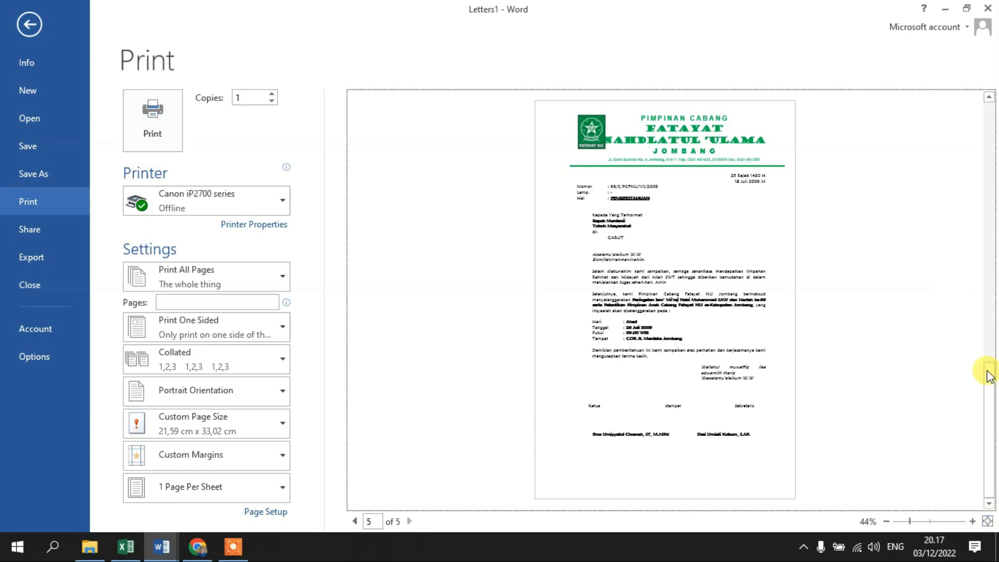
scroll(867, 262, up, 3)
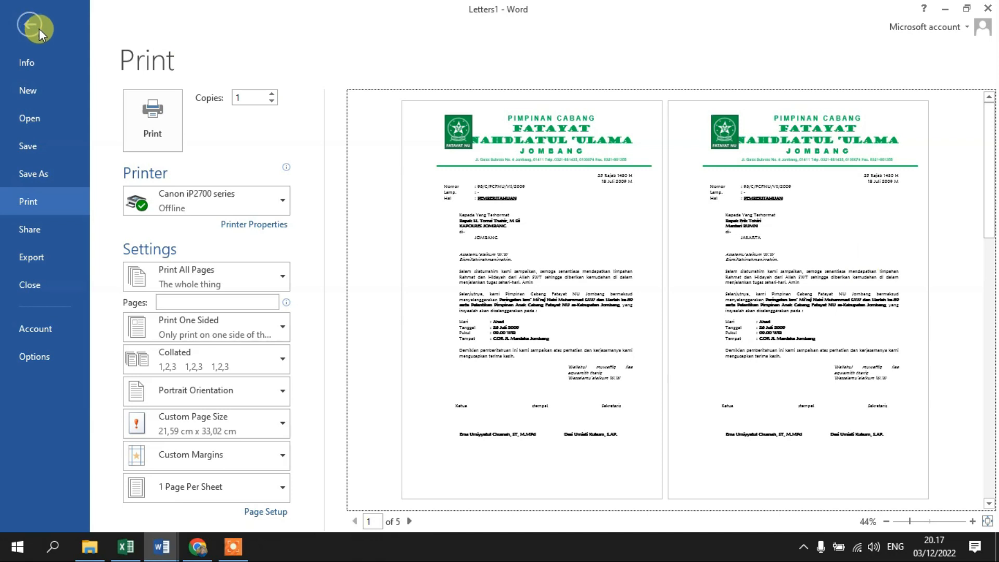
click(153, 119)
scroll(646, 301, up, 15)
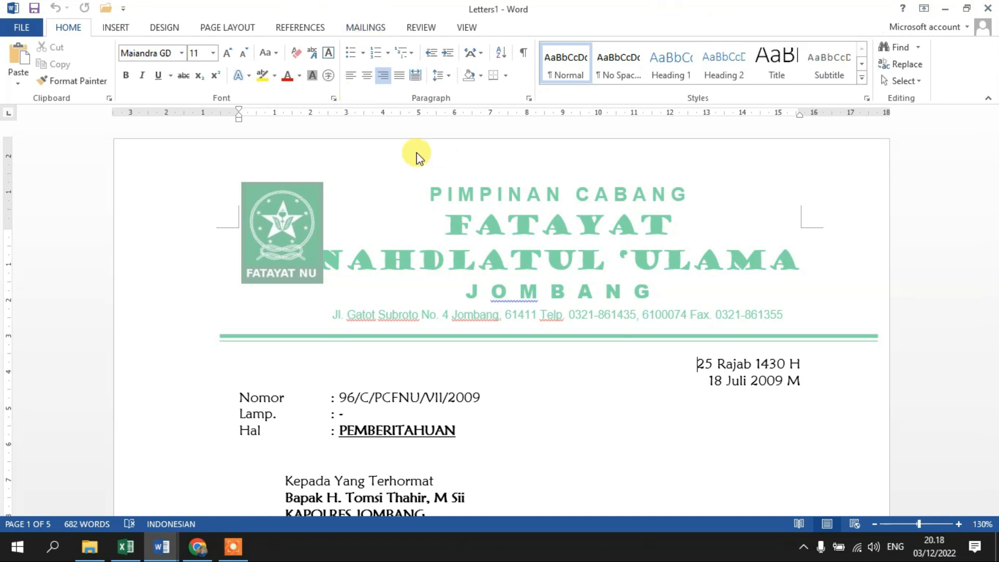
Close the merged Letters1 document without saving it, returning to the original notification letter.
click(988, 9)
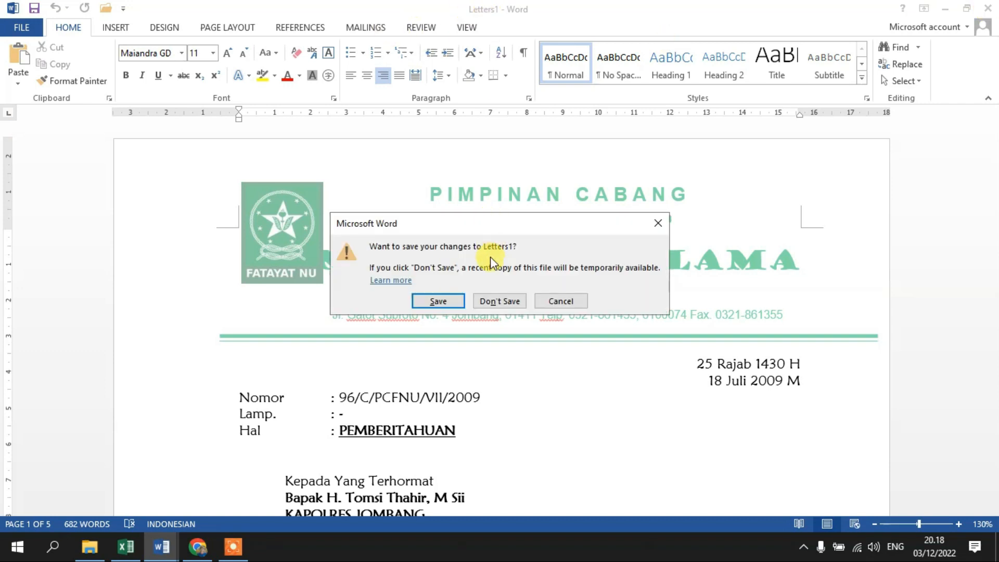
click(492, 301)
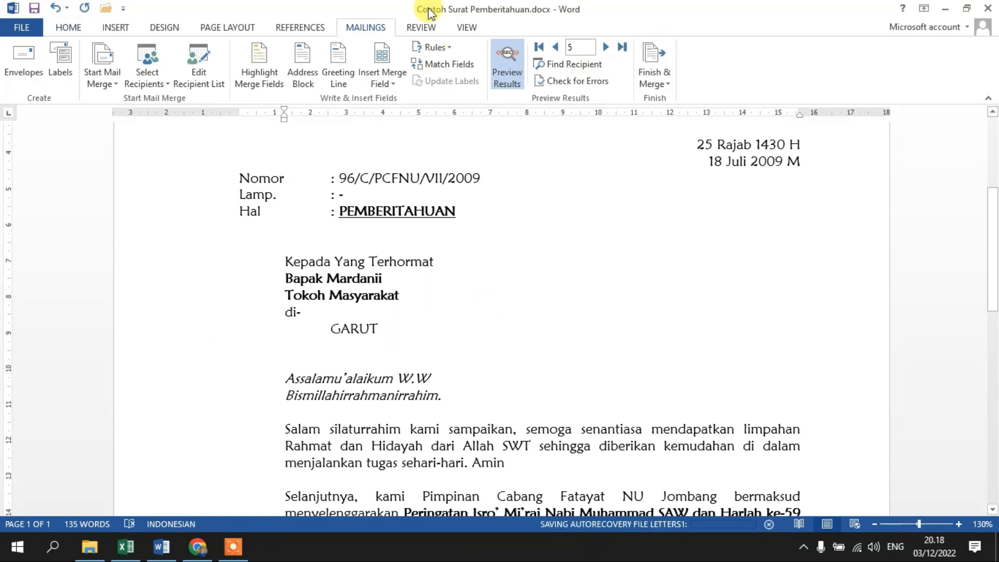
click(309, 165)
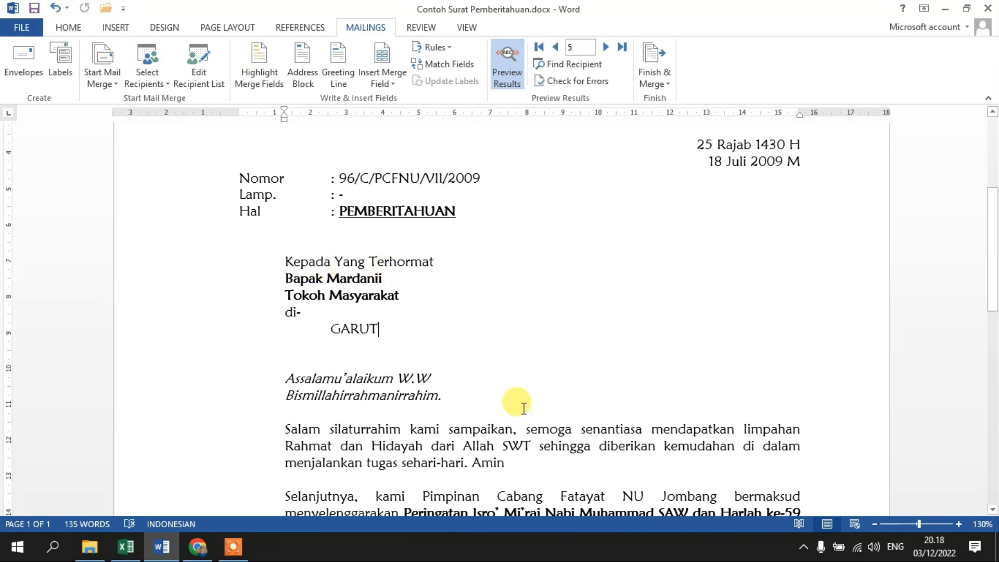
Look over the notification letter from letterhead to signatures, and check the recipient list in DataSurat.xlsx in Excel.
scroll(499, 312, down, 12)
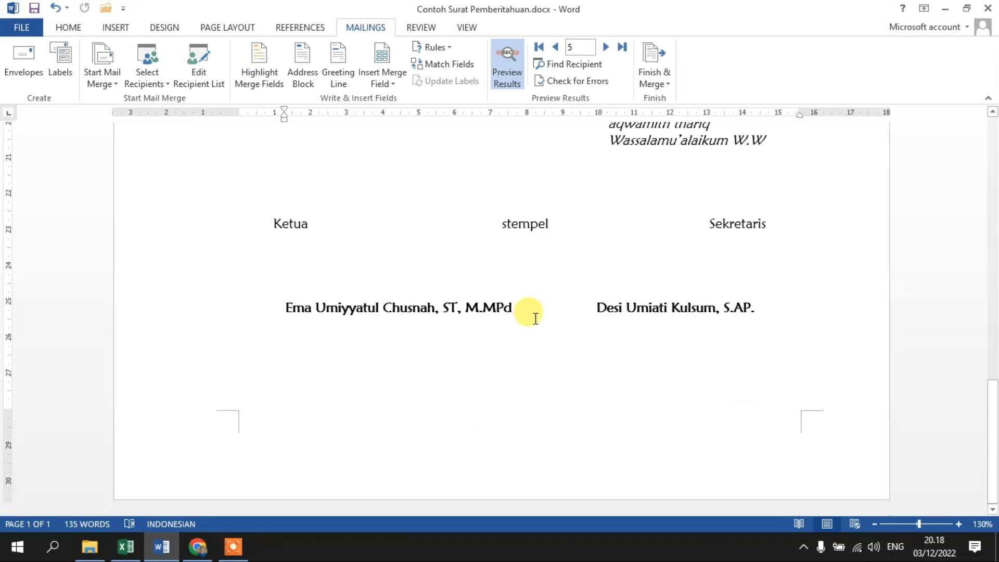
scroll(535, 318, up, 12)
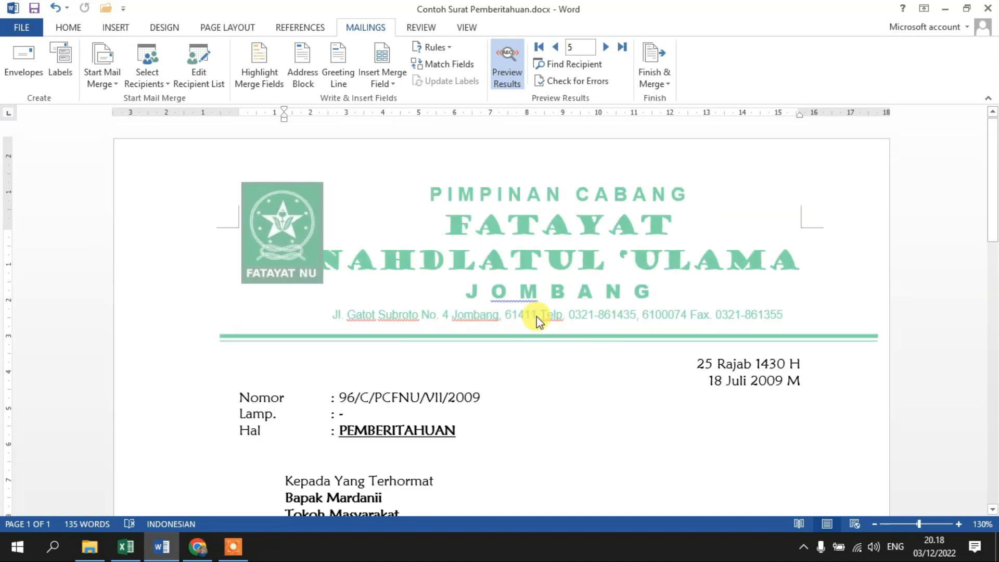
click(126, 546)
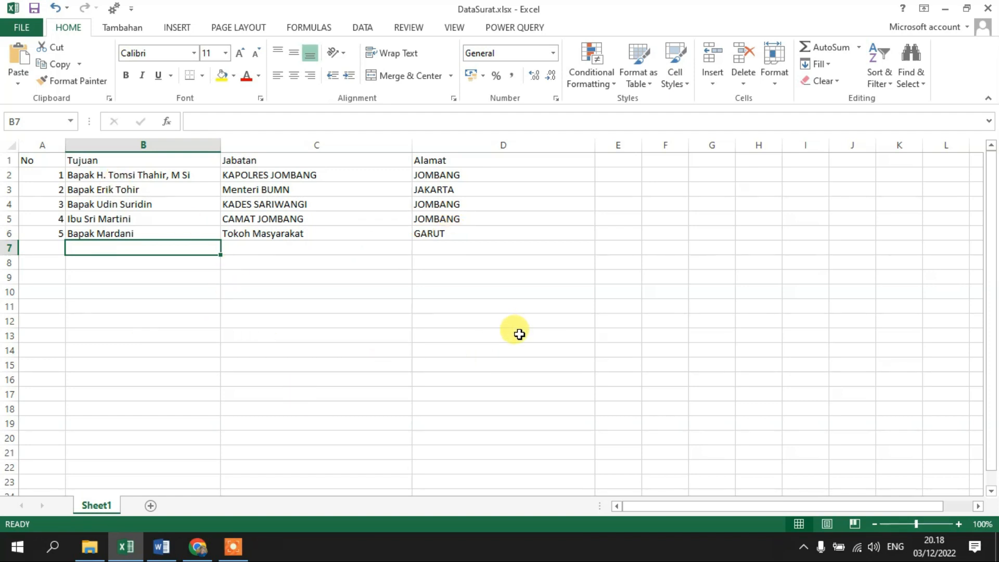
key(alt+Tab)
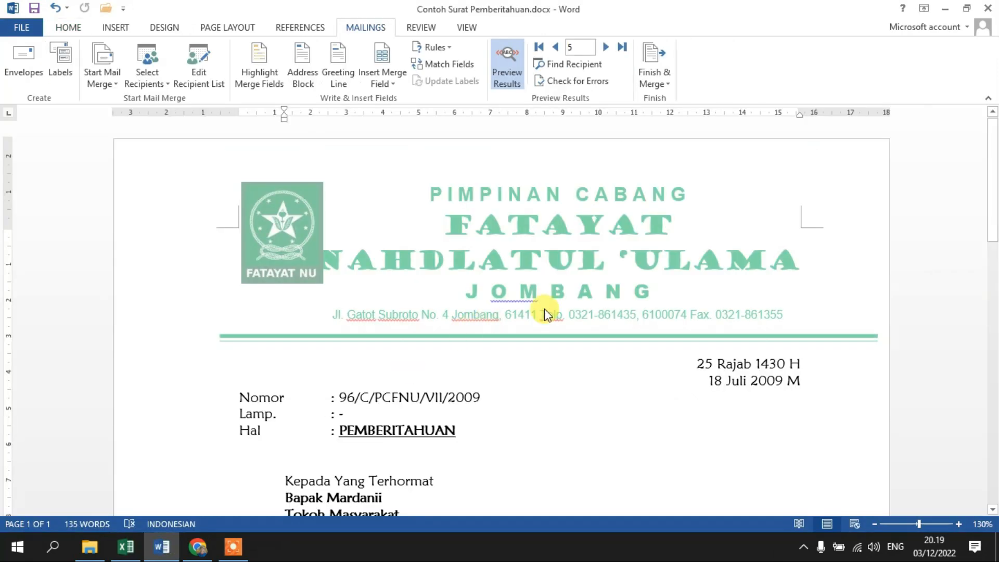
scroll(603, 356, down, 3)
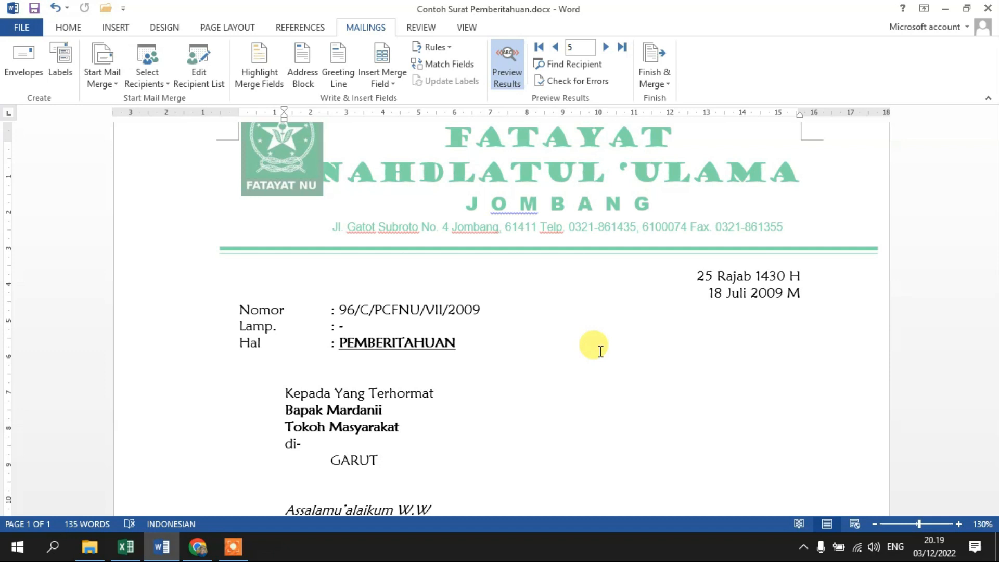
scroll(520, 359, down, 3)
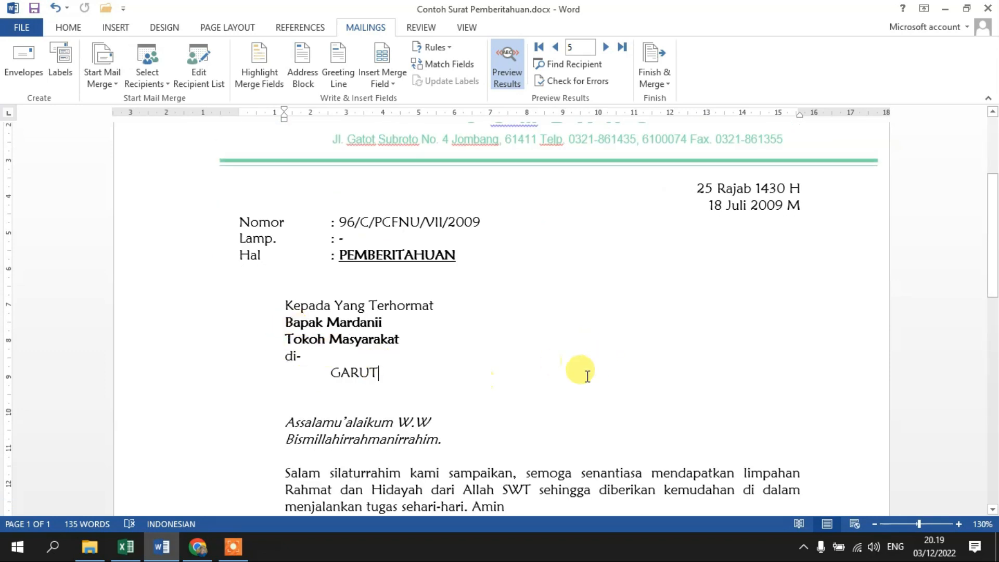
scroll(587, 376, down, 10)
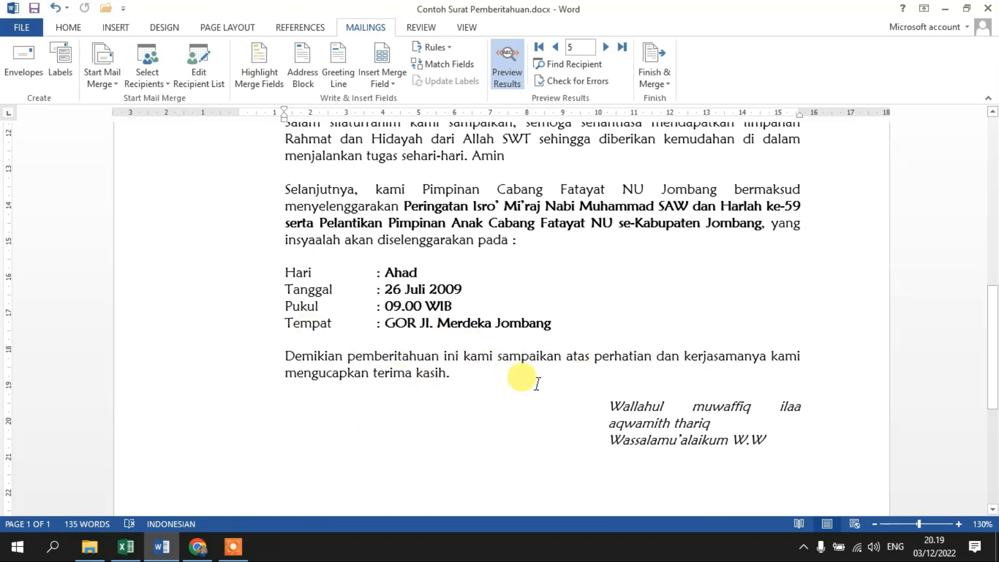
scroll(470, 354, down, 5)
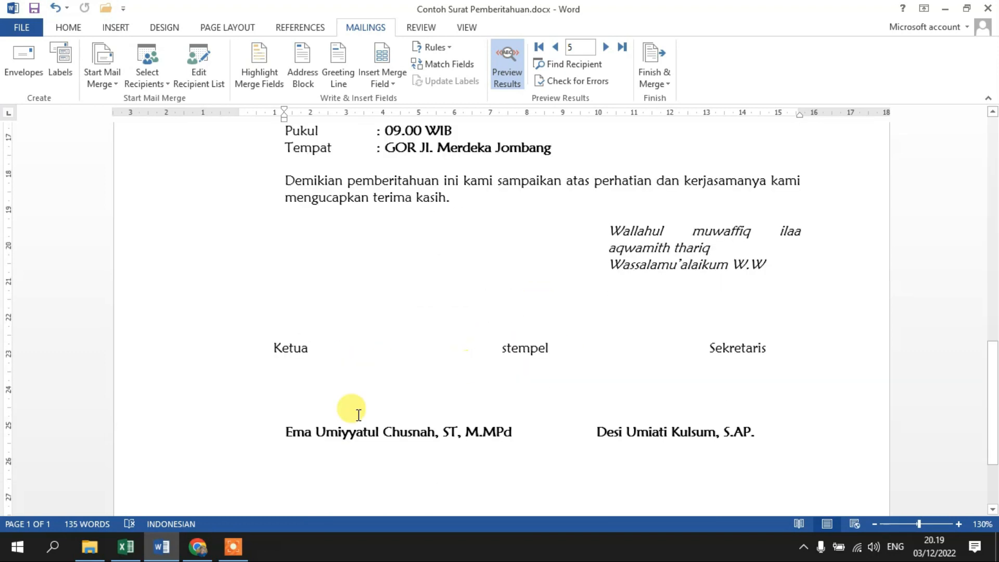
Open Contoh-surat-perjanjian-utang-piutang-FH-UII.docx from the Konten 16 Undangan folder, and place the cursor on the first party's Umur line.
click(90, 546)
double_click(306, 180)
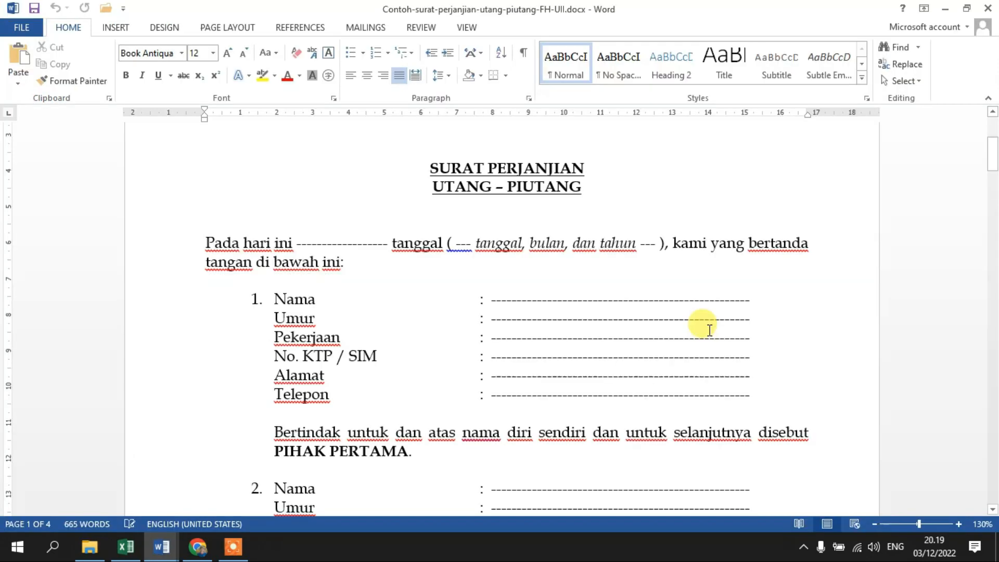
click(614, 318)
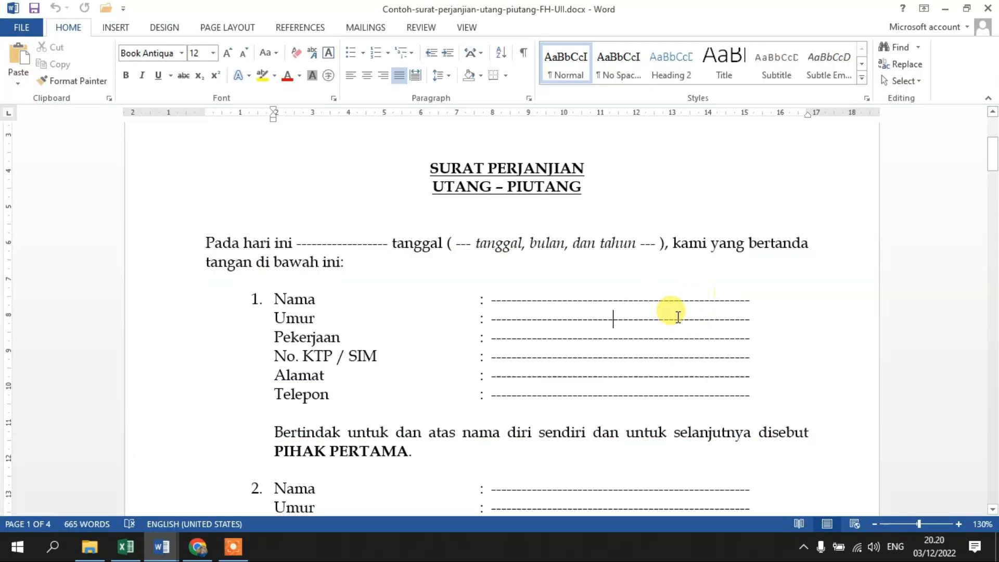
Examine the blank identity fields of PIHAK PERTAMA and PIHAK KEDUA on page 1 of the debt agreement.
scroll(598, 312, down, 1)
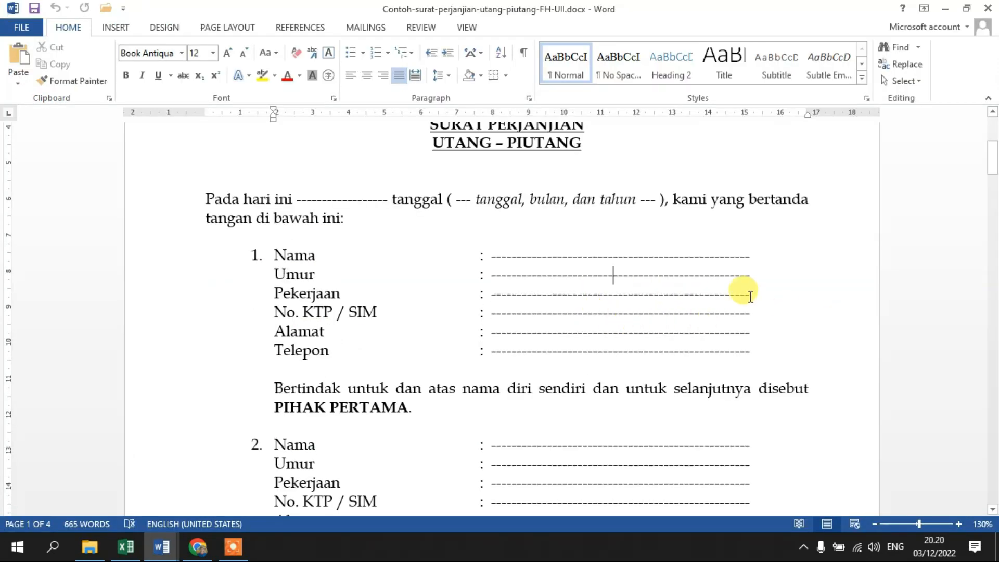
scroll(744, 291, down, 2)
scroll(556, 301, up, 2)
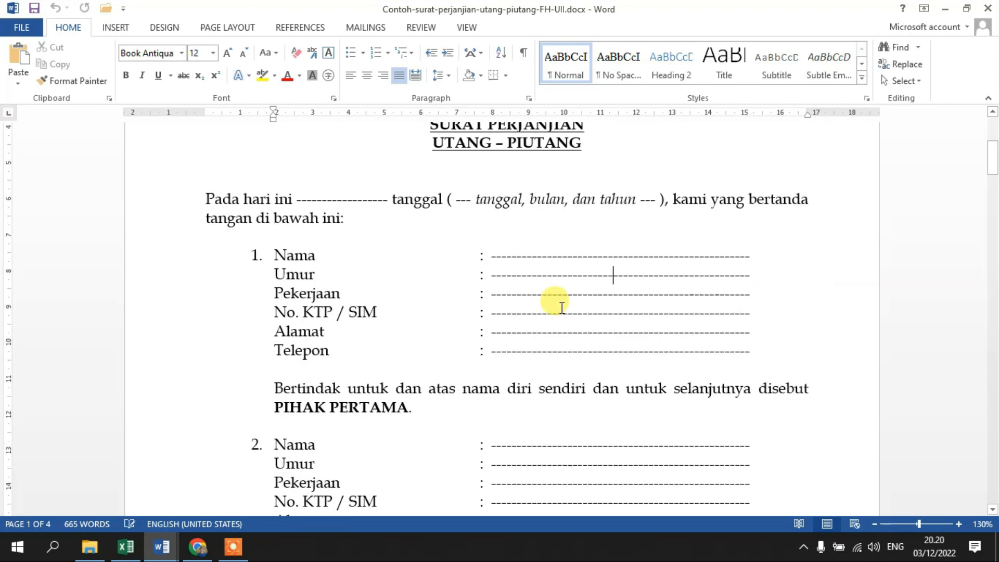
scroll(712, 304, down, 3)
scroll(544, 356, down, 3)
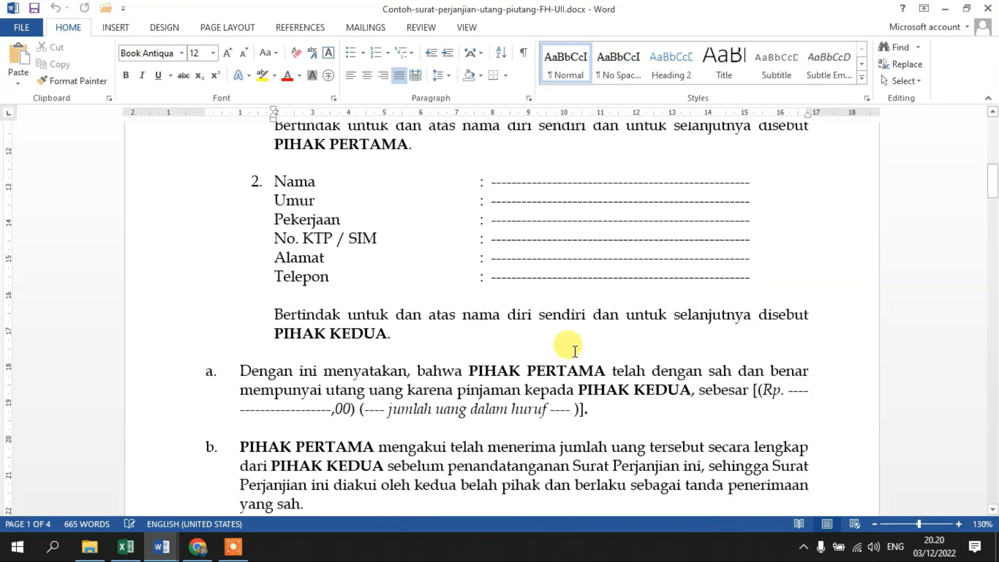
scroll(479, 230, up, 1)
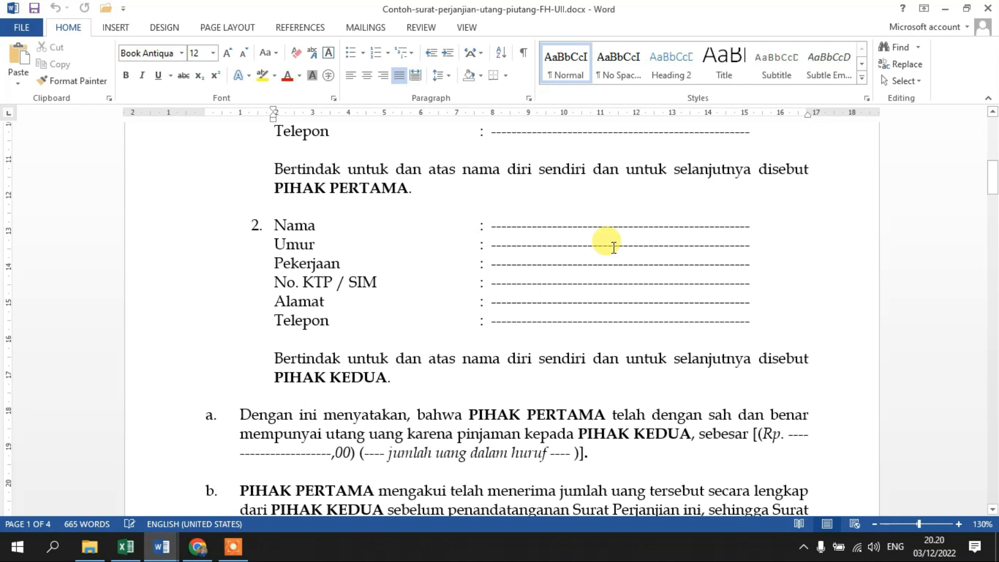
scroll(608, 242, up, 3)
scroll(620, 248, up, 1)
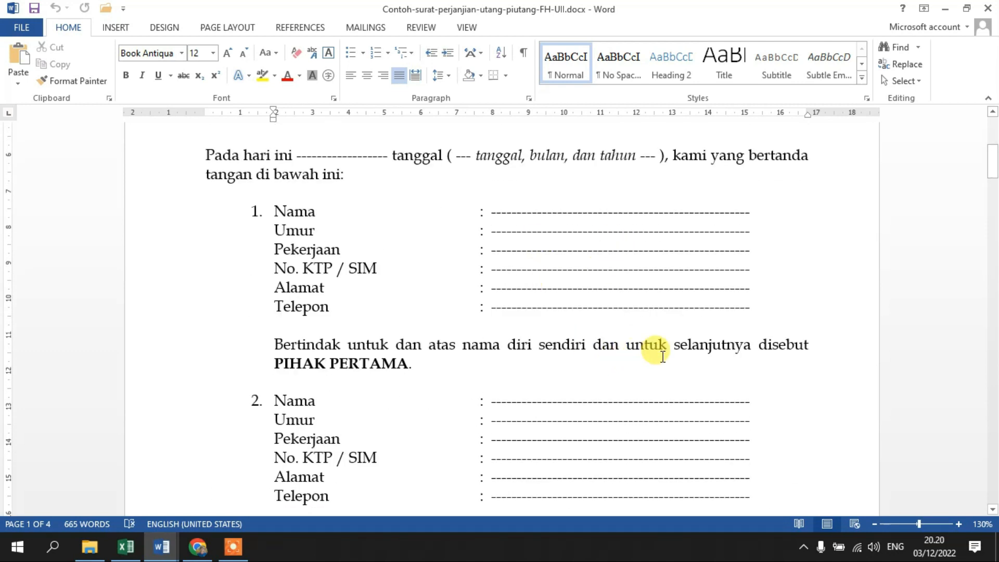
drag(526, 202, 653, 309)
click(603, 249)
scroll(609, 234, down, 1)
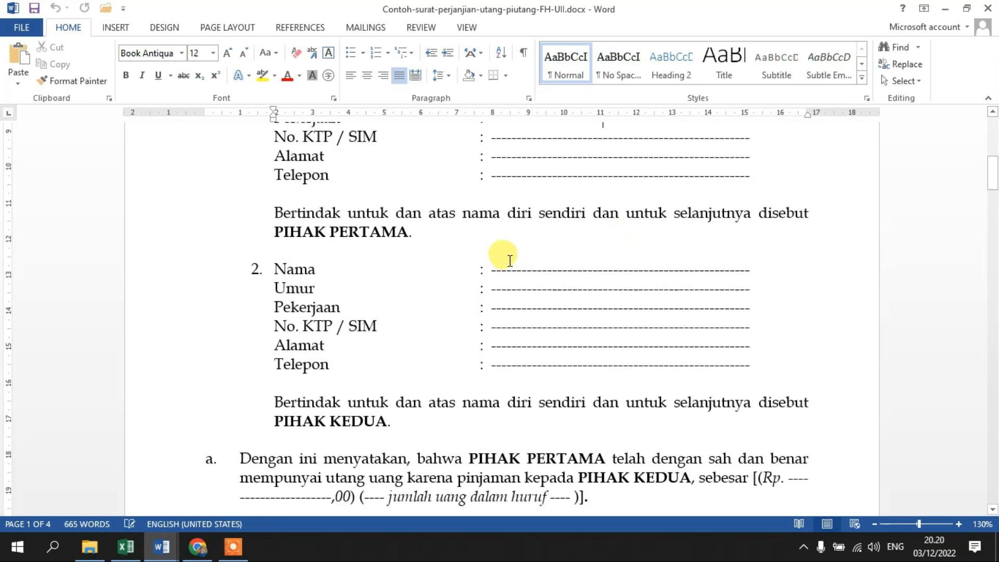
Compare both parties' blank identity lines with the loan amount placeholders in clauses a to c.
scroll(509, 259, down, 3)
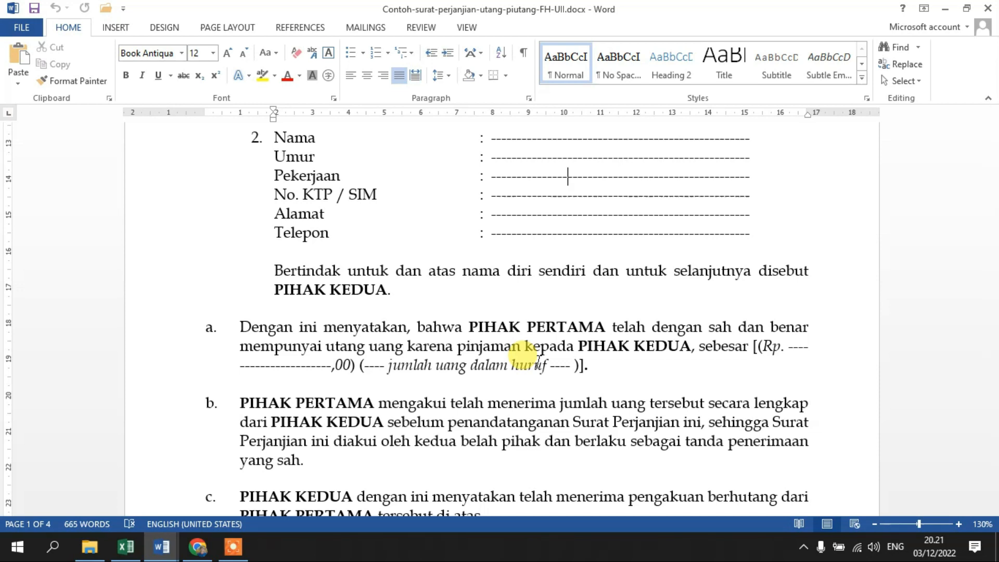
scroll(538, 359, down, 1)
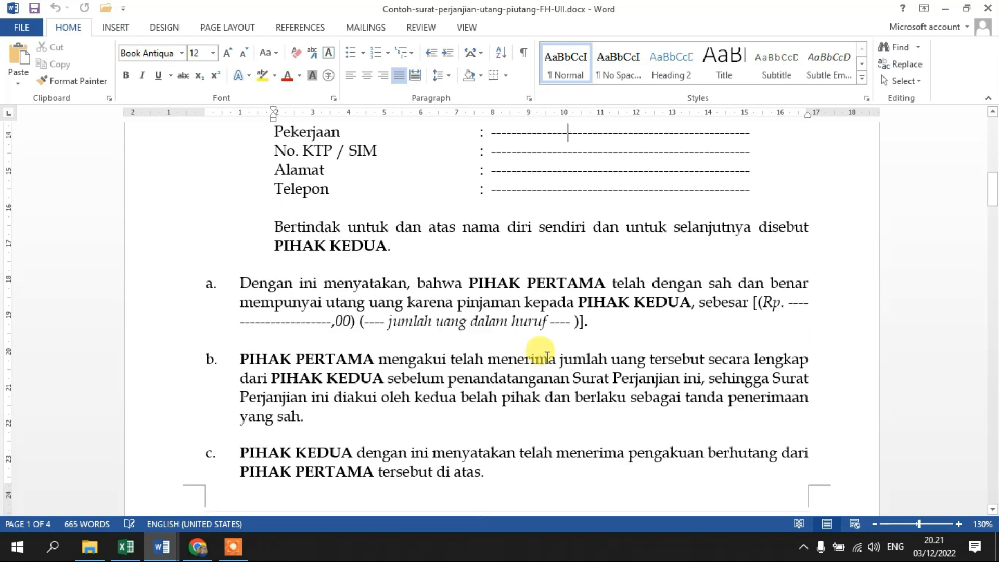
scroll(547, 357, up, 5)
scroll(546, 350, up, 4)
scroll(549, 350, down, 4)
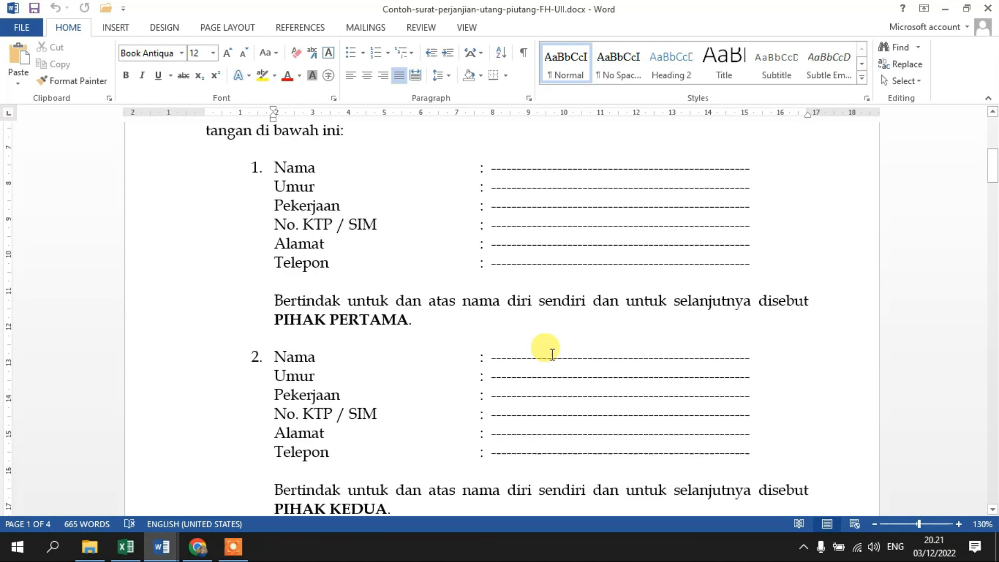
scroll(598, 379, down, 2)
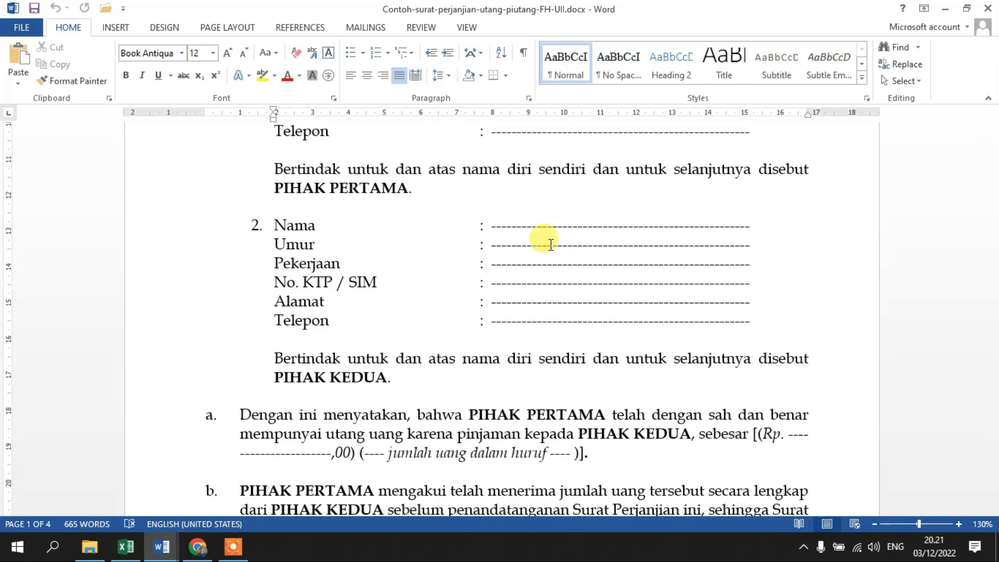
scroll(551, 276, down, 2)
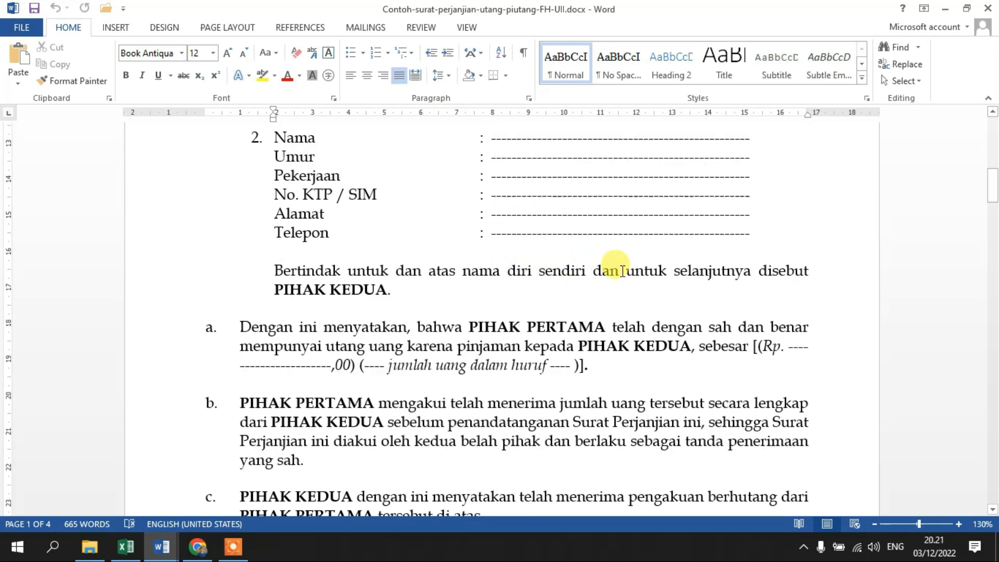
scroll(603, 263, up, 1)
scroll(617, 265, down, 4)
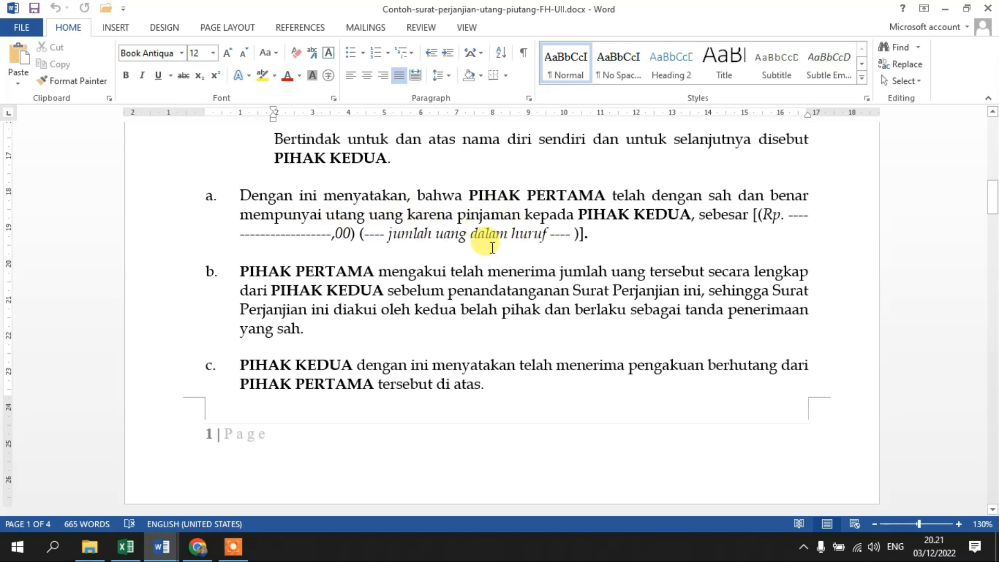
Color the "Rp." amount placeholder in the Pasal 1 PEMBAYARAN paragraph red.
scroll(709, 284, down, 5)
scroll(761, 311, down, 5)
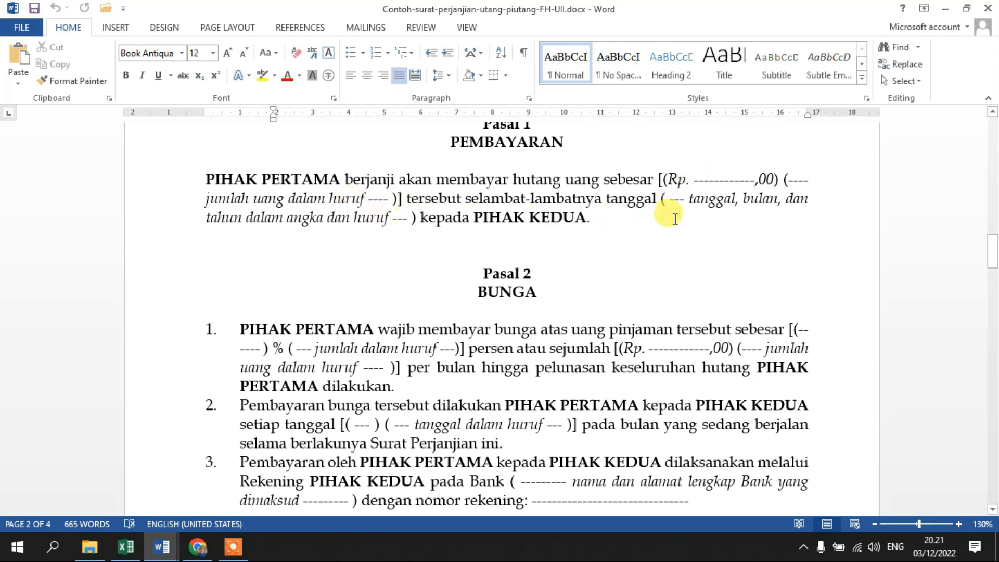
drag(668, 178, 724, 177)
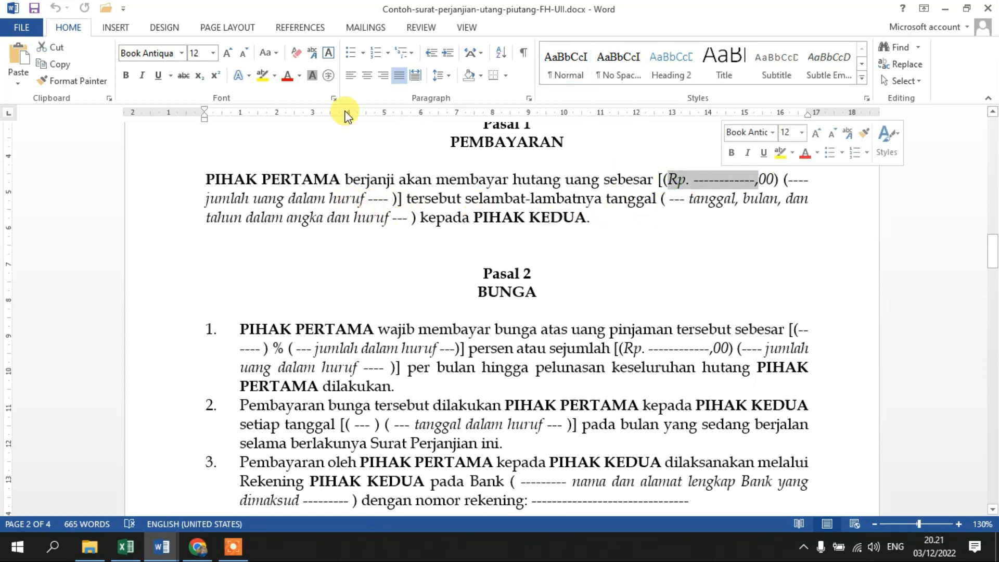
click(287, 76)
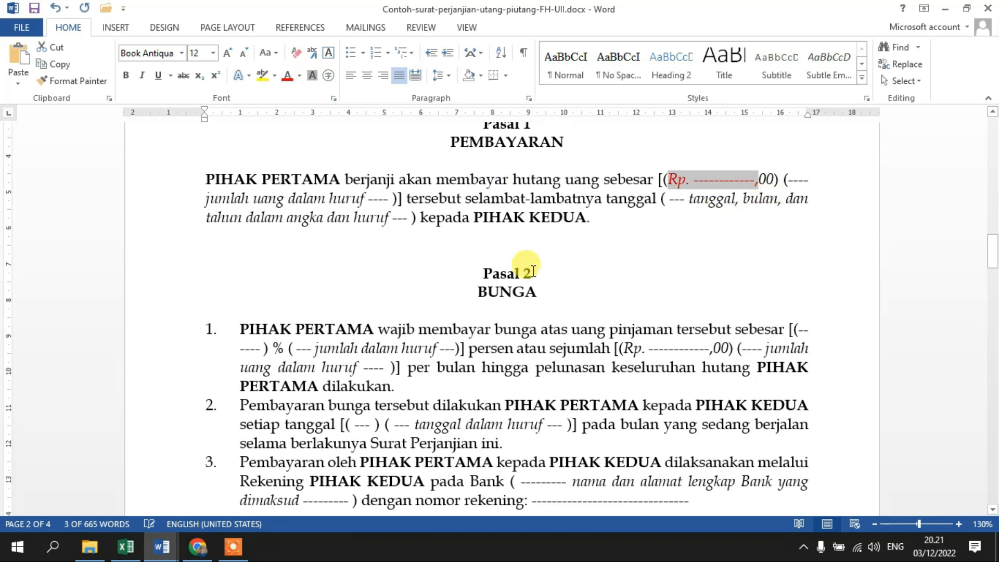
Color the "jumlah dalam huruf" percentage placeholder in item 1 of Pasal 2 BUNGA red.
scroll(527, 311, down, 2)
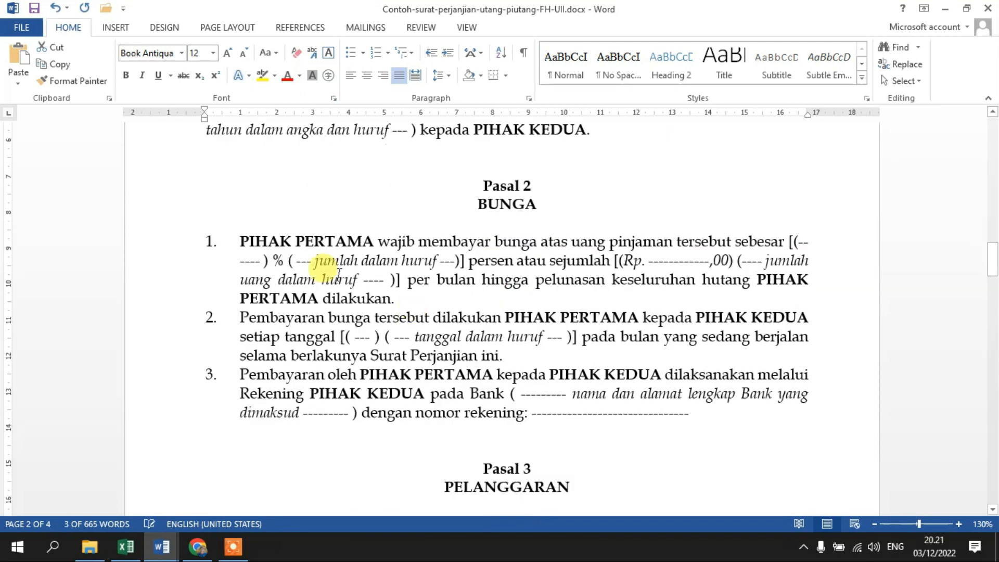
drag(314, 260, 438, 260)
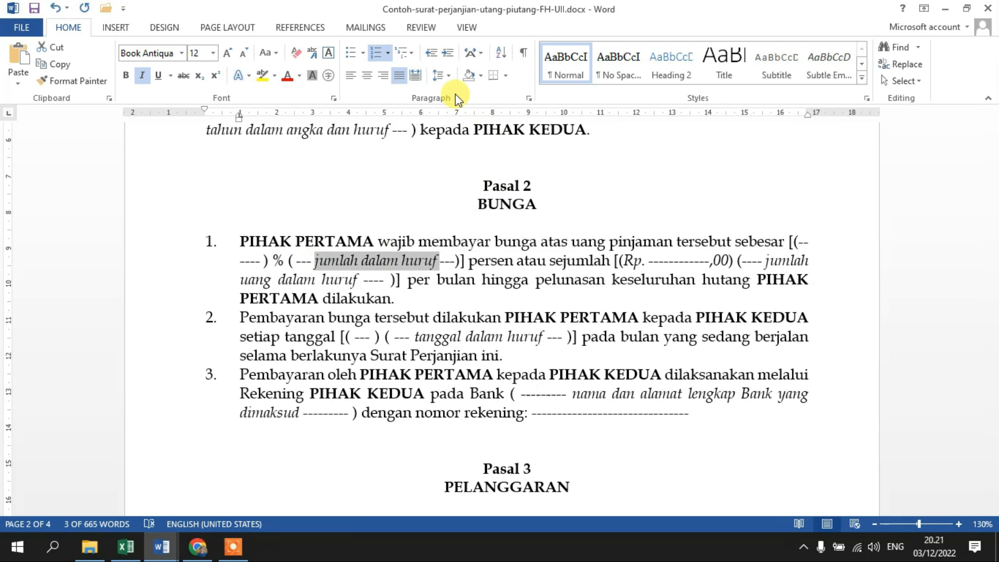
click(287, 76)
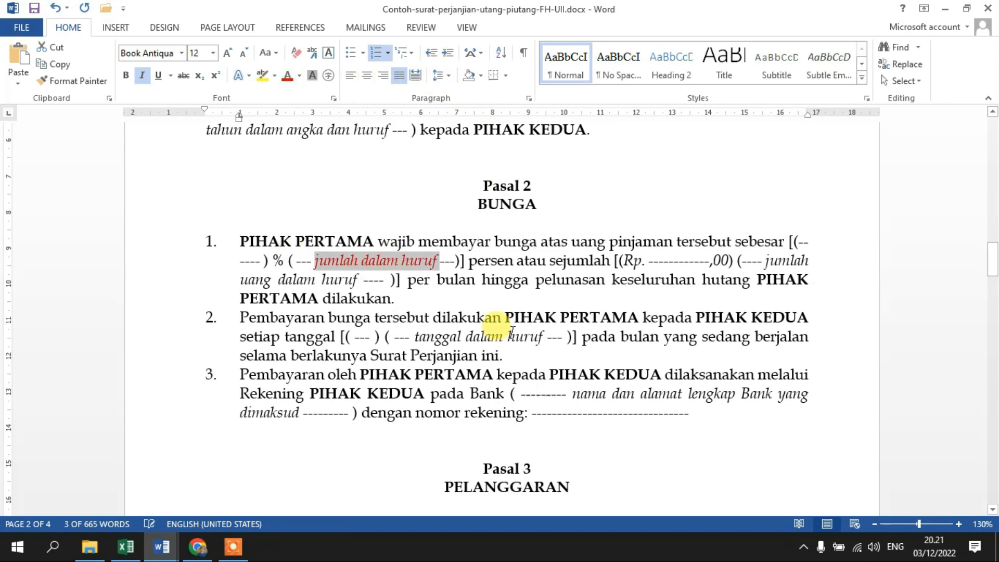
Color the dashed name placeholder under PIHAK KEDUA in the page 4 signature block red.
scroll(707, 276, down, 15)
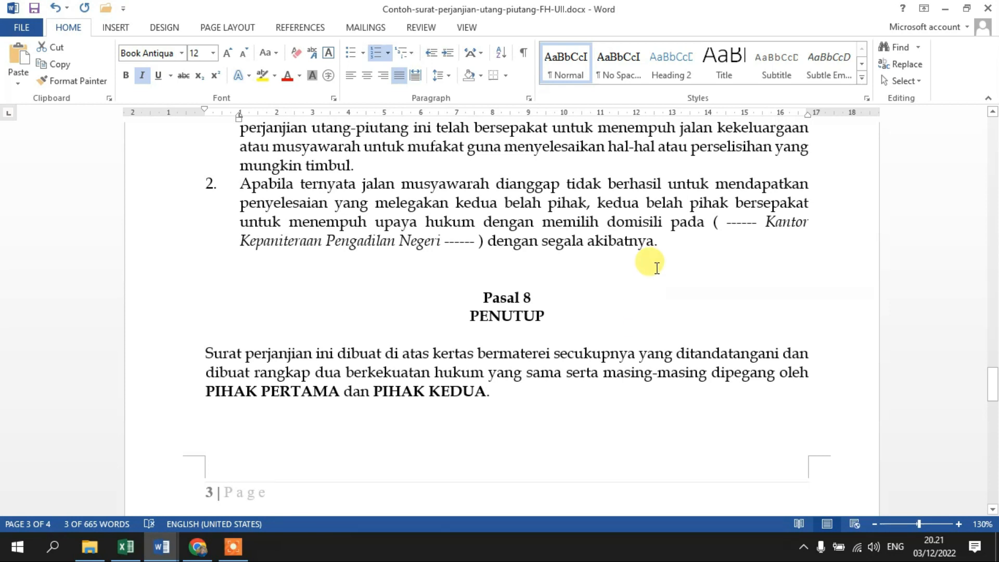
scroll(657, 268, down, 10)
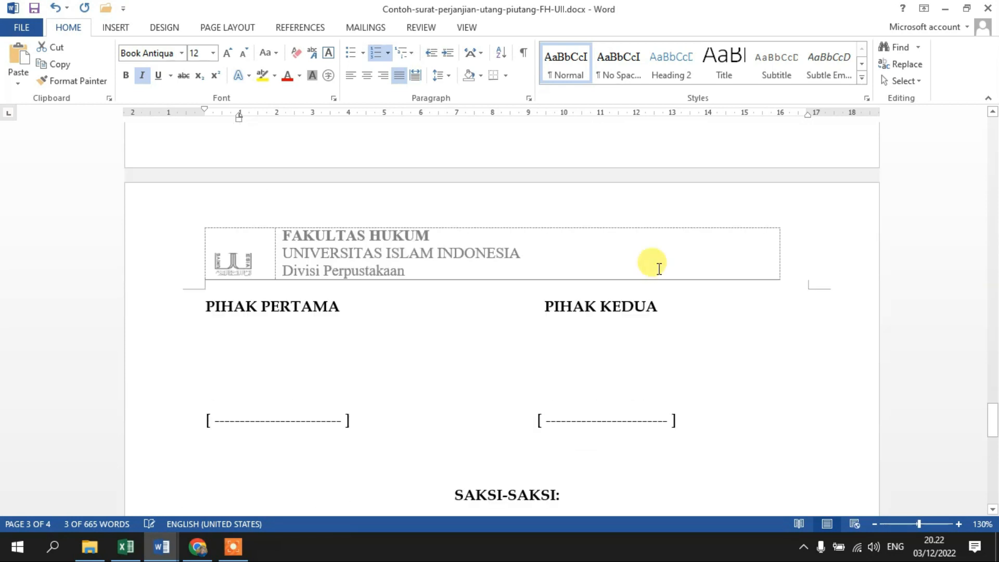
scroll(656, 268, up, 2)
click(608, 333)
double_click(608, 333)
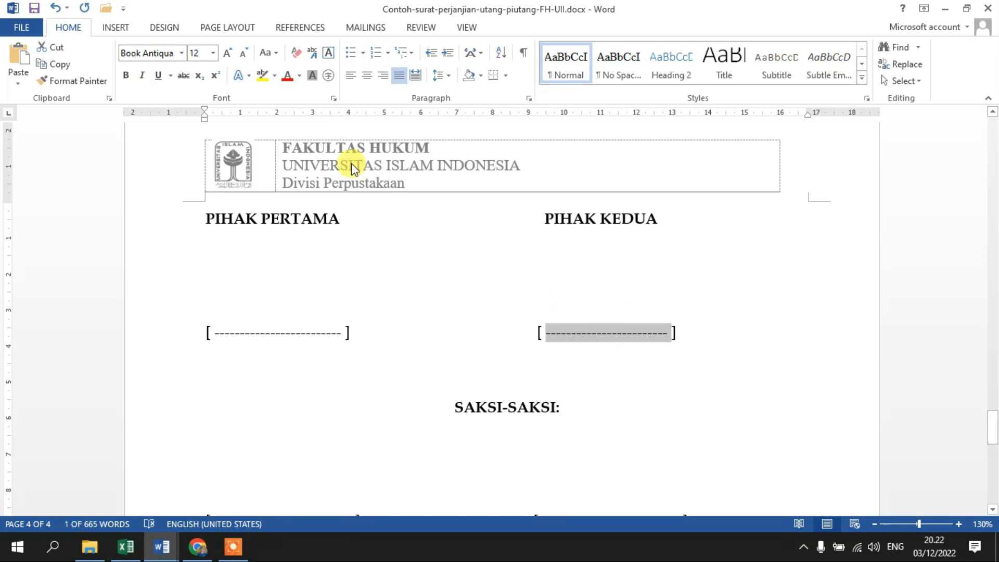
click(287, 76)
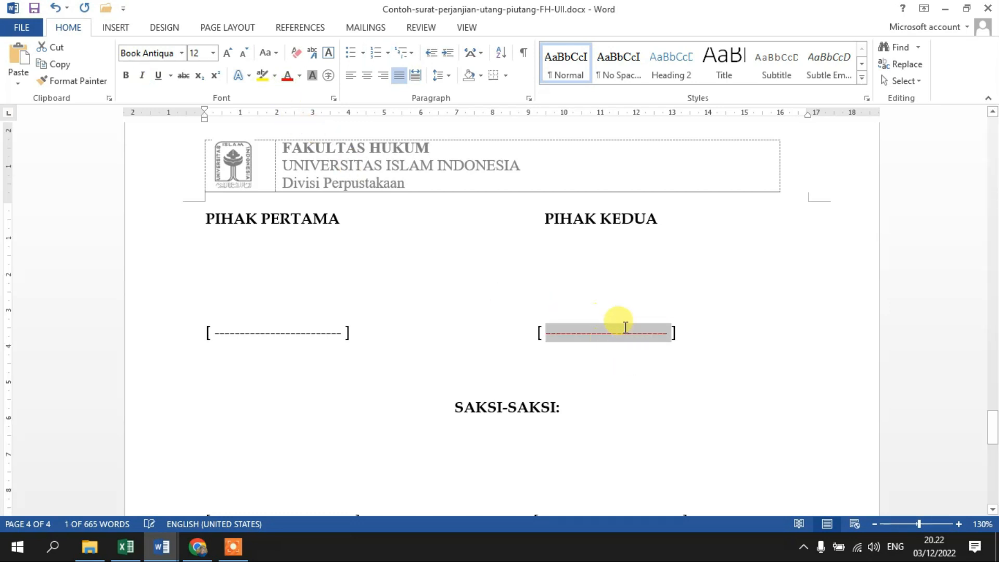
Check the SAKSI-SAKSI signature placeholders, review the agreement back to page 1, and place the cursor in the main title.
scroll(625, 326, down, 4)
double_click(263, 346)
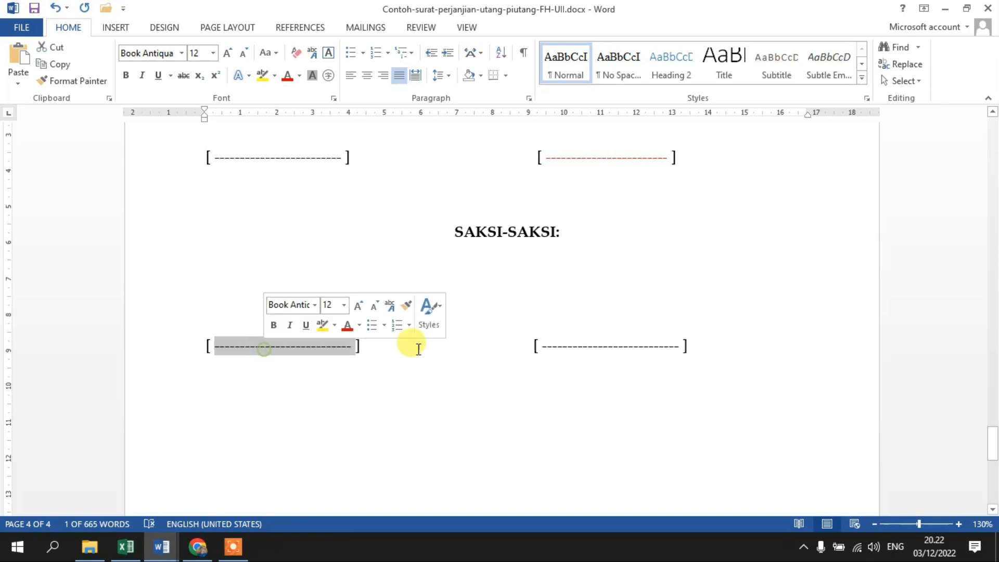
scroll(628, 341, up, 14)
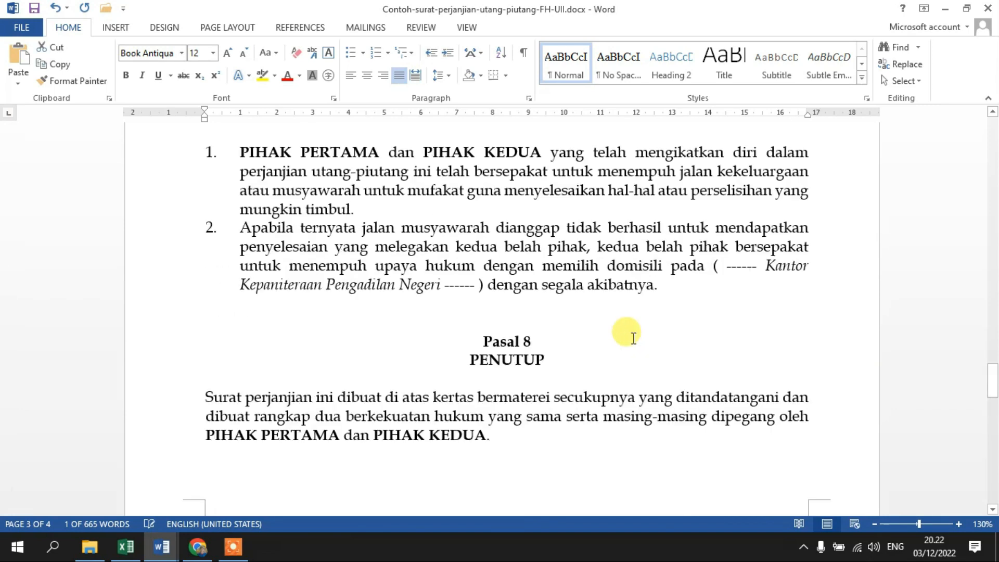
scroll(634, 339, up, 5)
scroll(633, 338, up, 8)
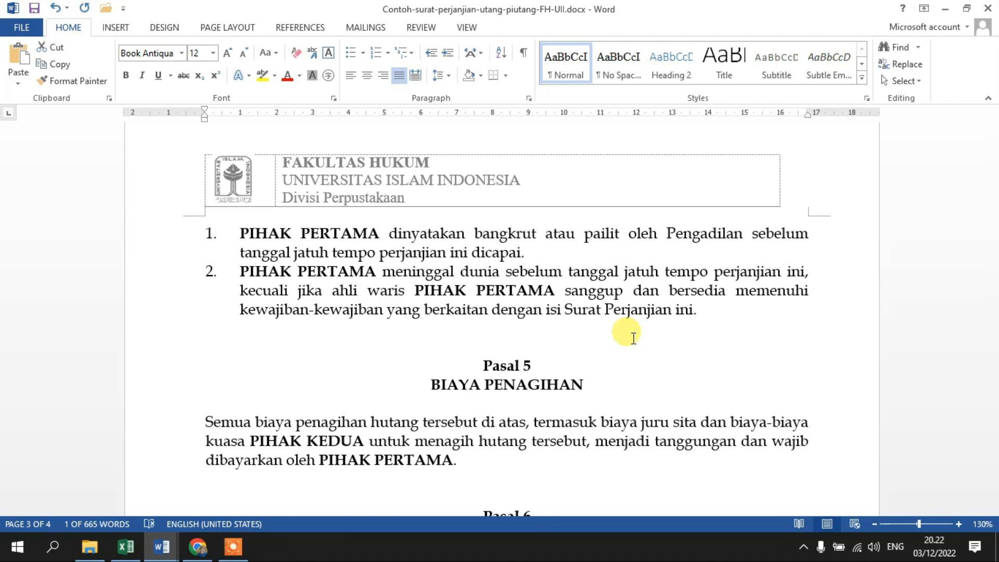
scroll(633, 338, up, 20)
scroll(645, 347, up, 15)
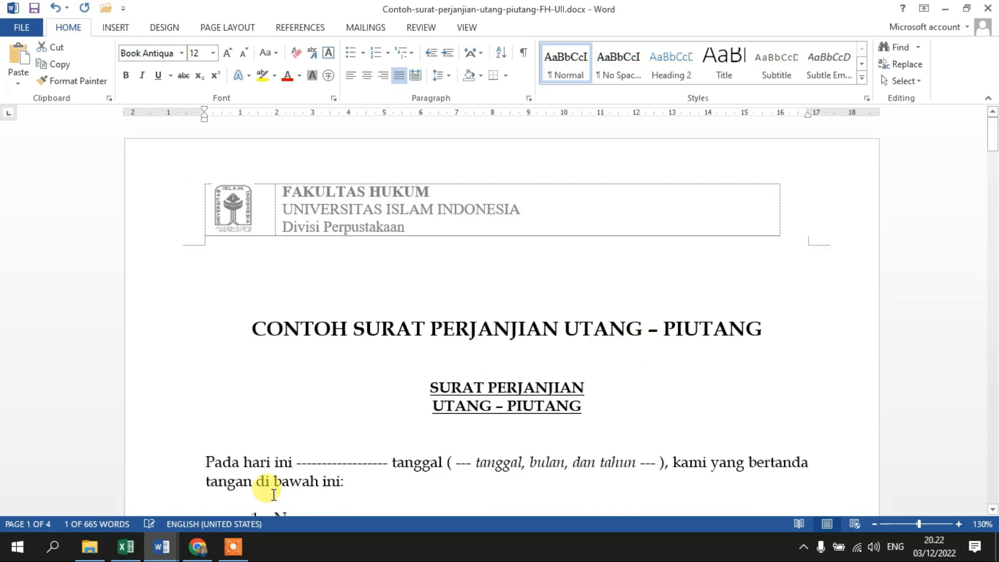
click(516, 325)
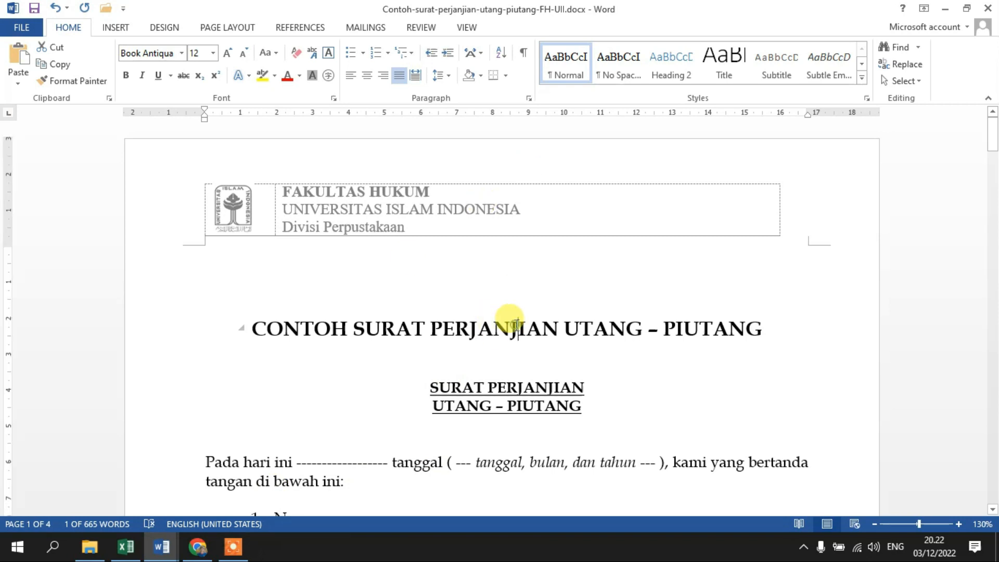